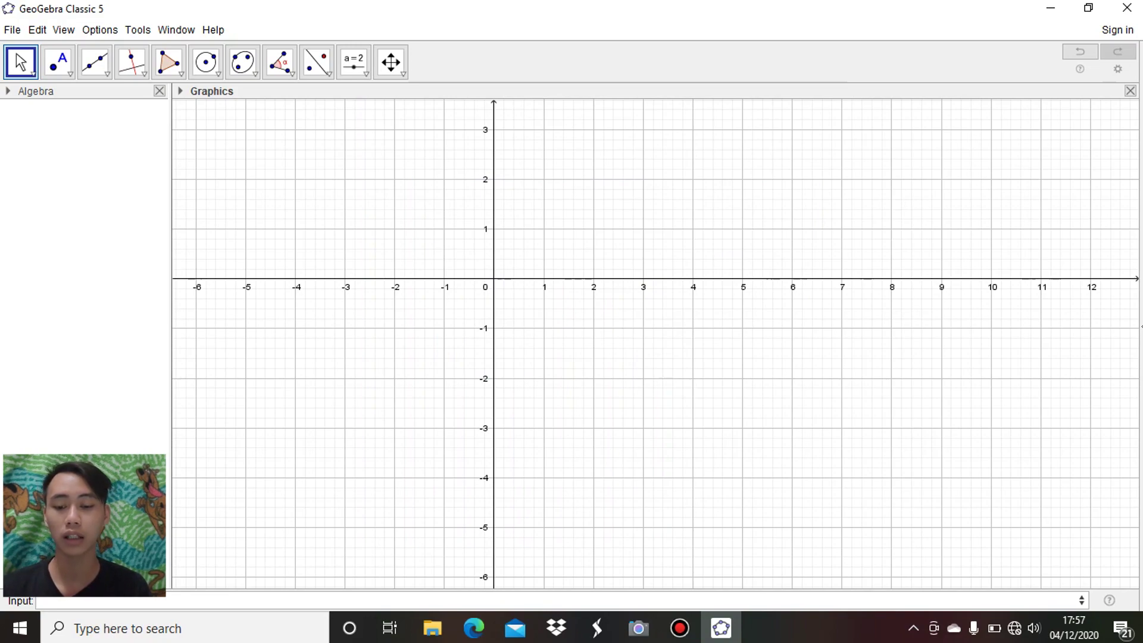
Step: Plot the quadratic function x^2 in the empty graphics view
click(40, 601)
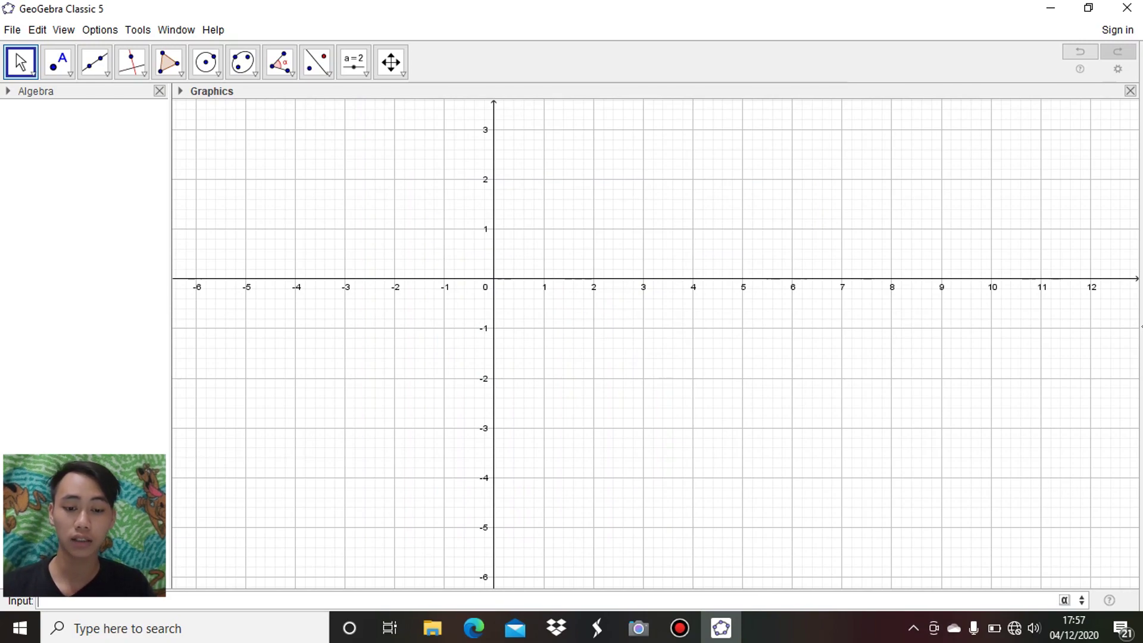
text(x)
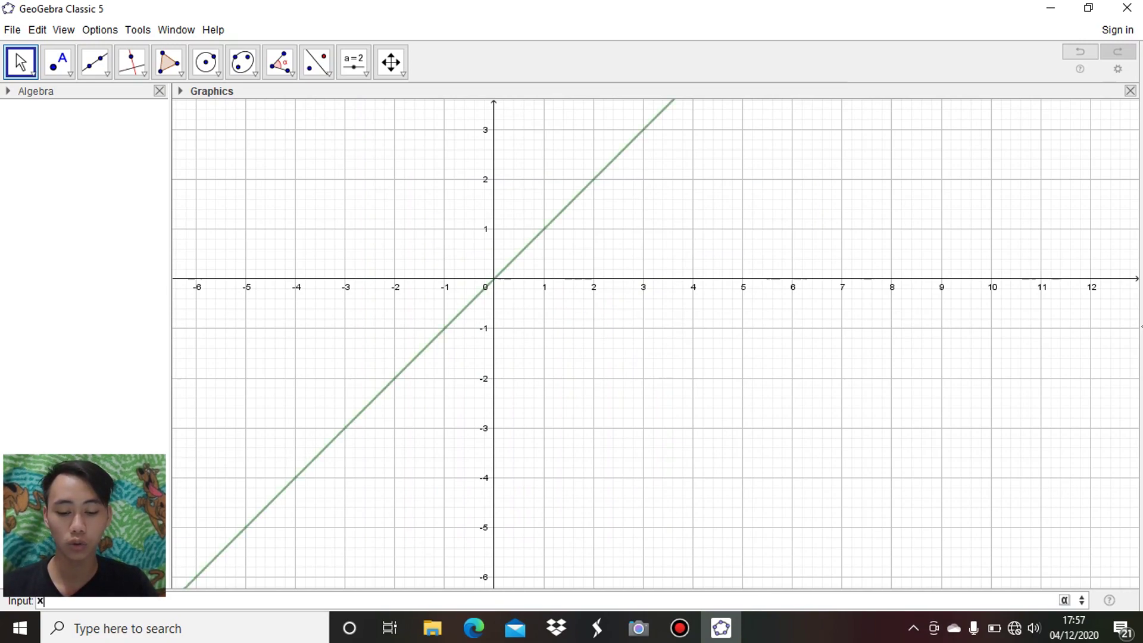
text(^)
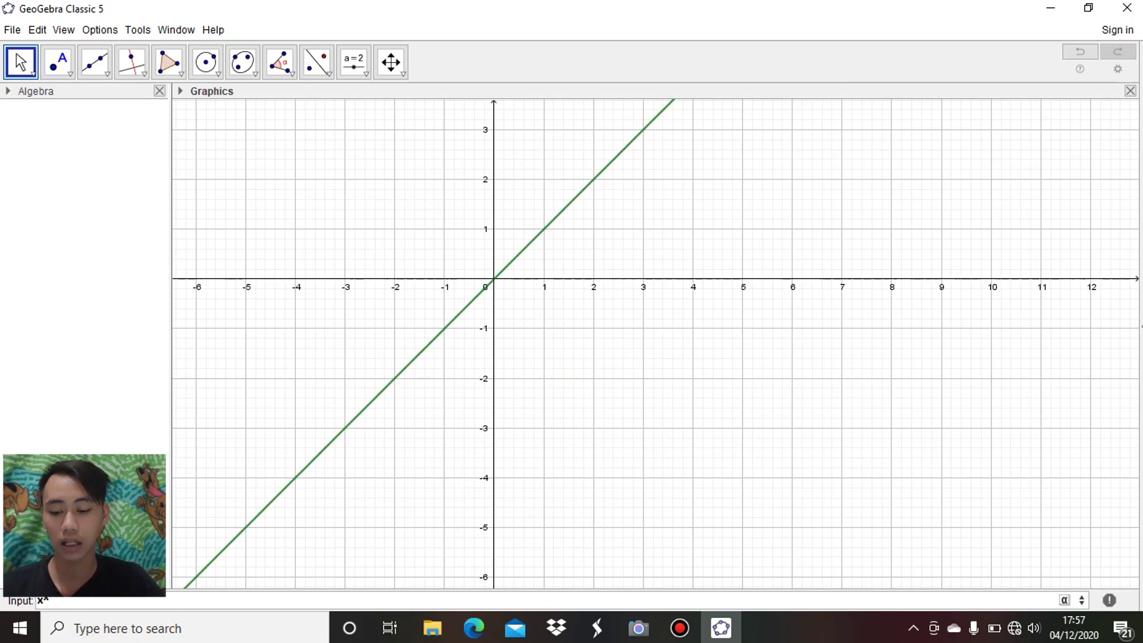
text(2)
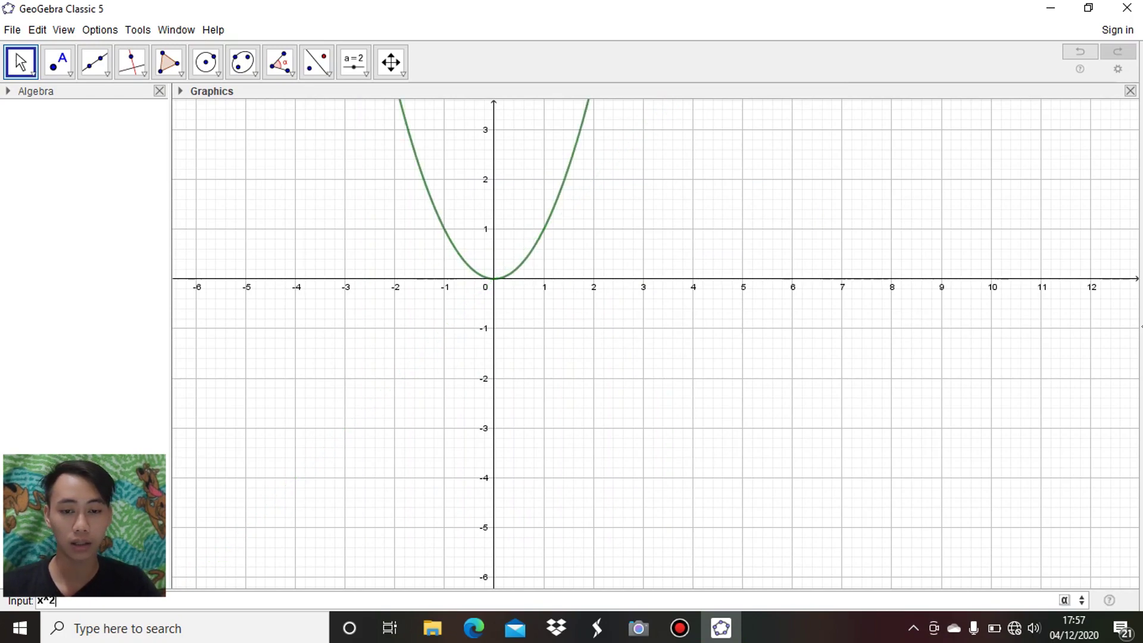
key(Return)
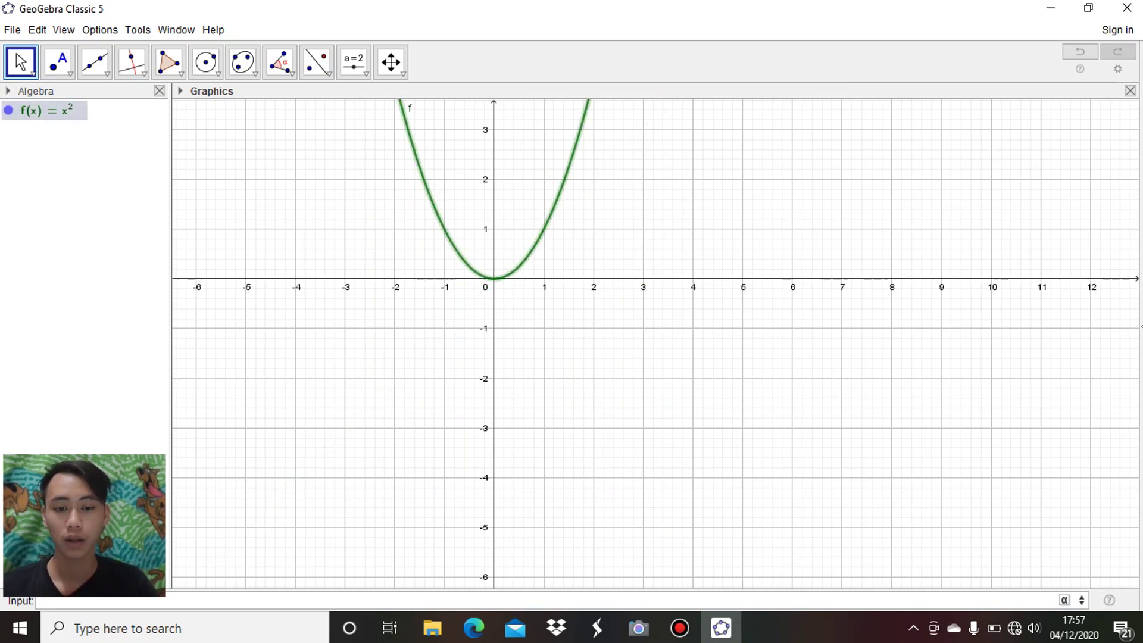
Step: Plot the negative quadratic function -x^2 alongside the existing parabola and leave nothing selected
scroll(533, 393, up, 4)
scroll(533, 393, down, 3)
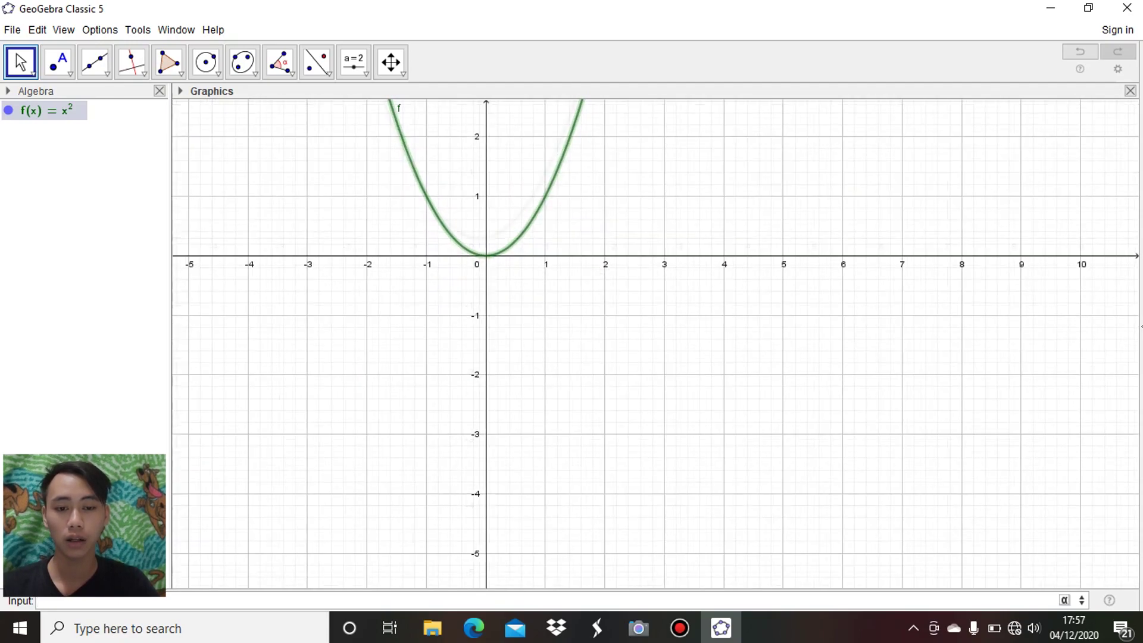
scroll(534, 384, down, 1)
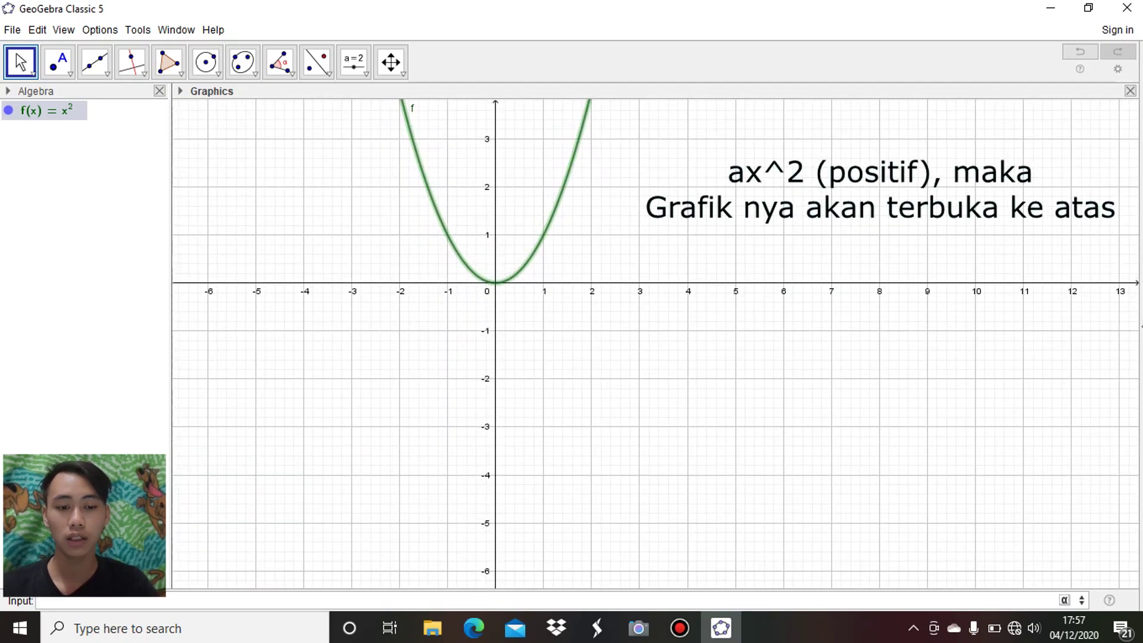
drag(534, 384, 534, 543)
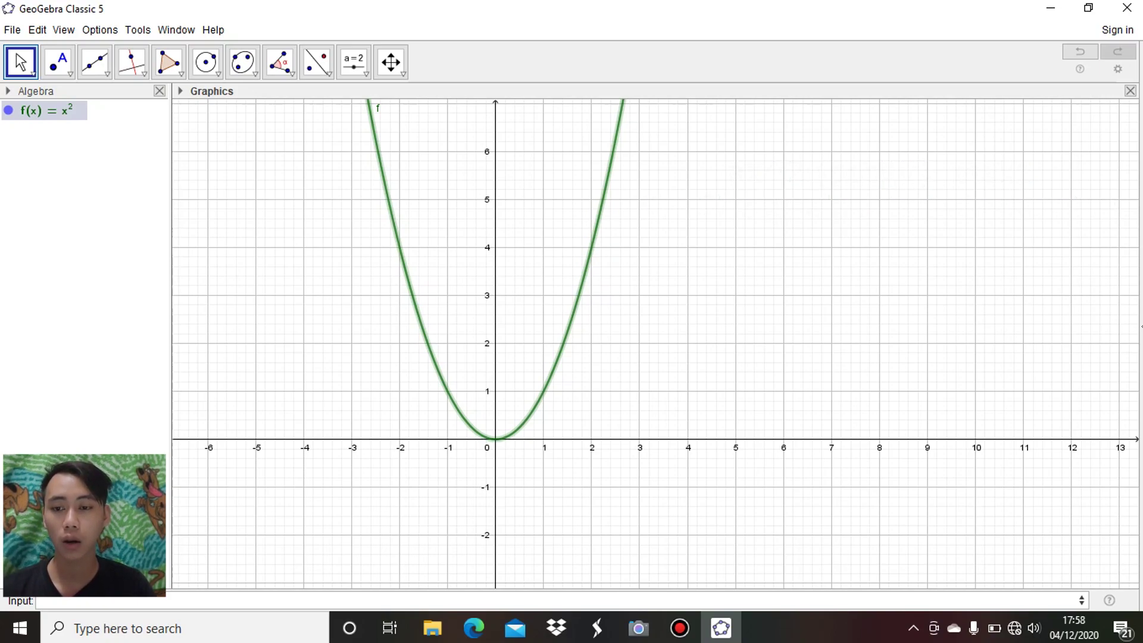
click(179, 601)
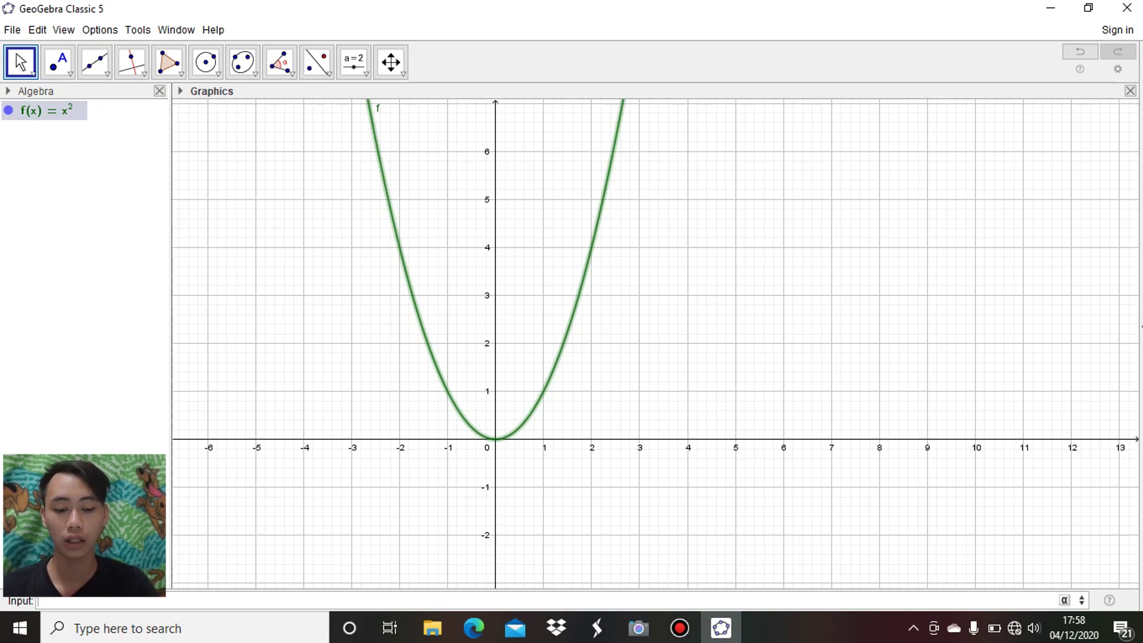
text(-x)
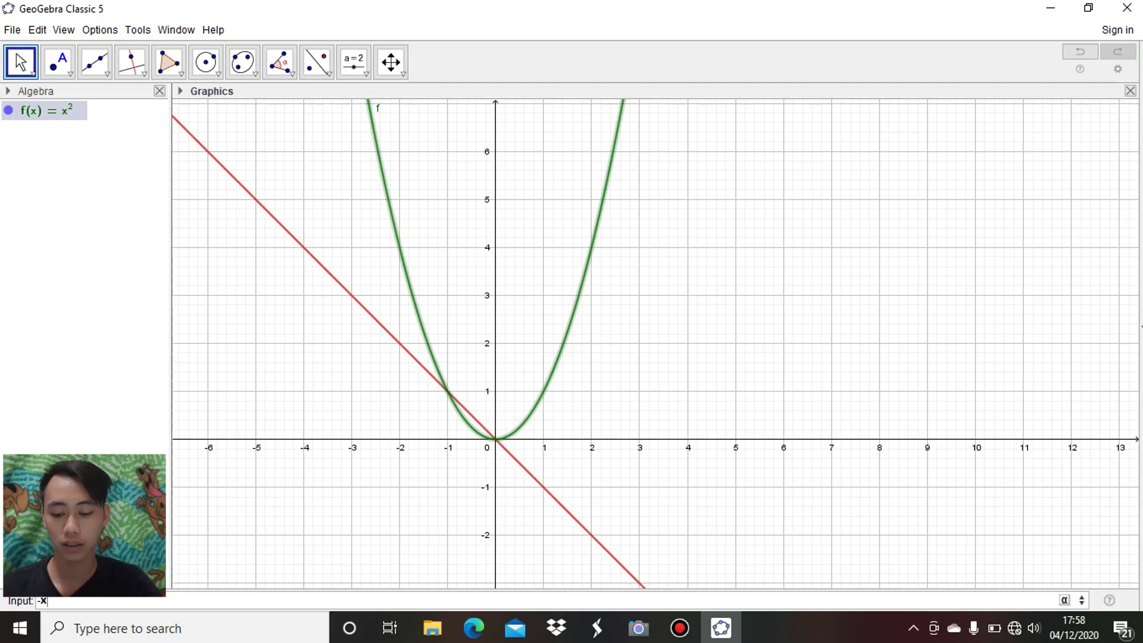
text(^2)
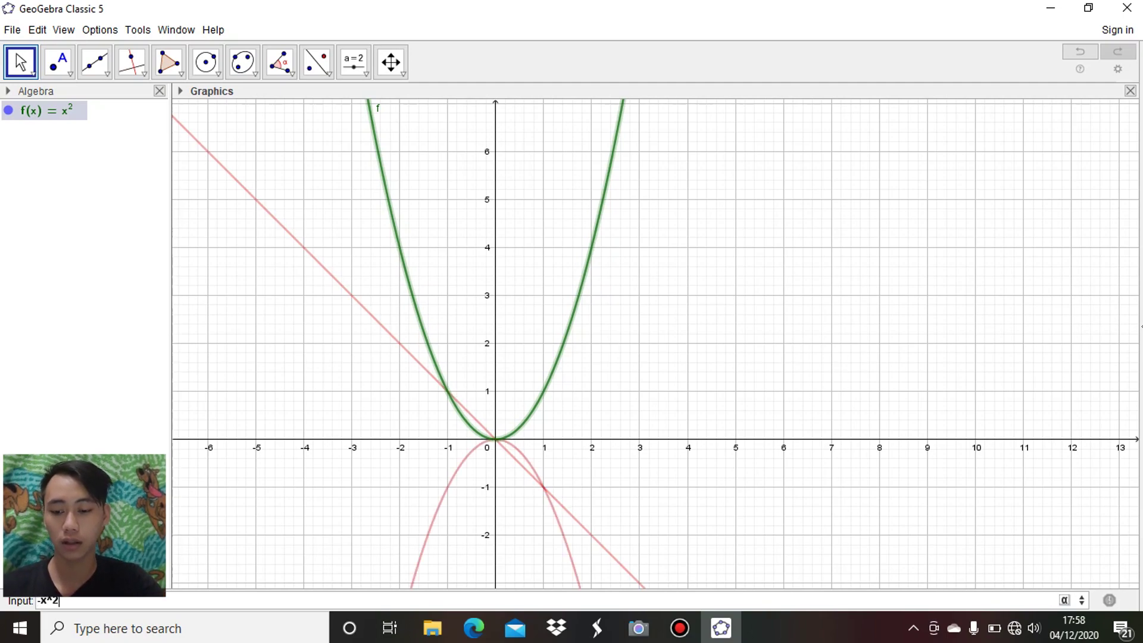
key(Return)
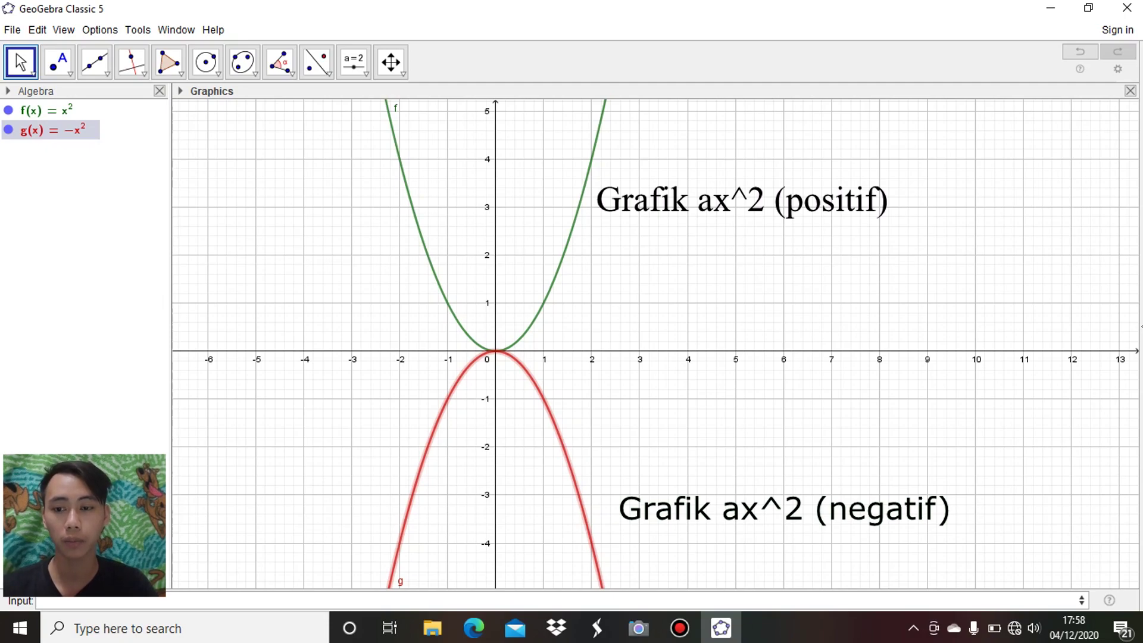
key(Escape)
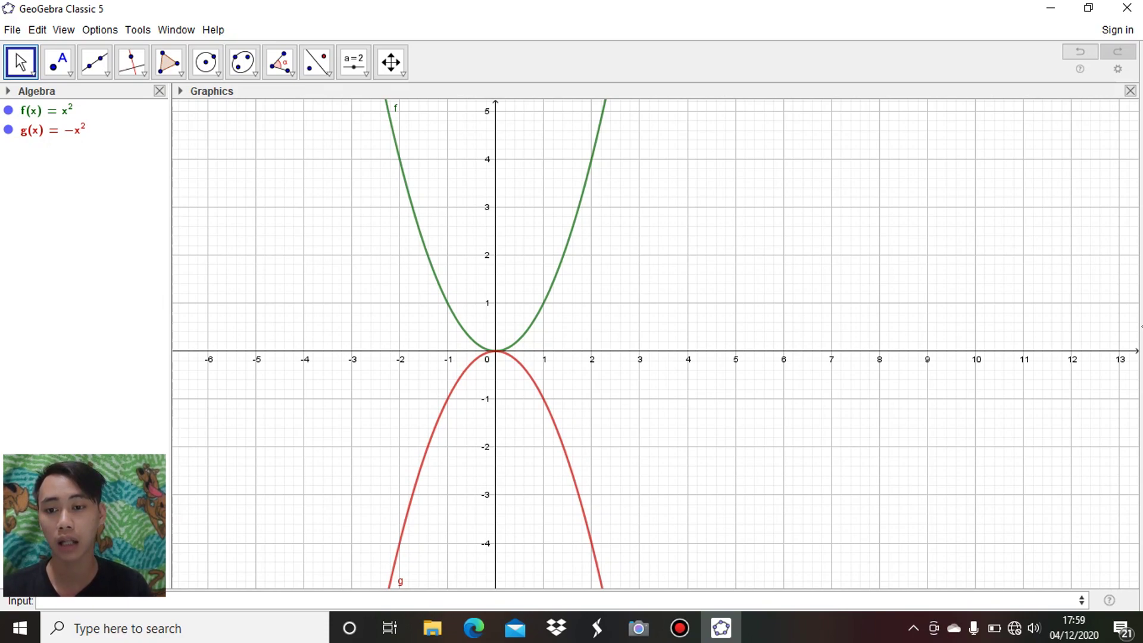
Step: Hide the graph of f(x) = x² and show it again
click(563, 255)
key(ctrl+g)
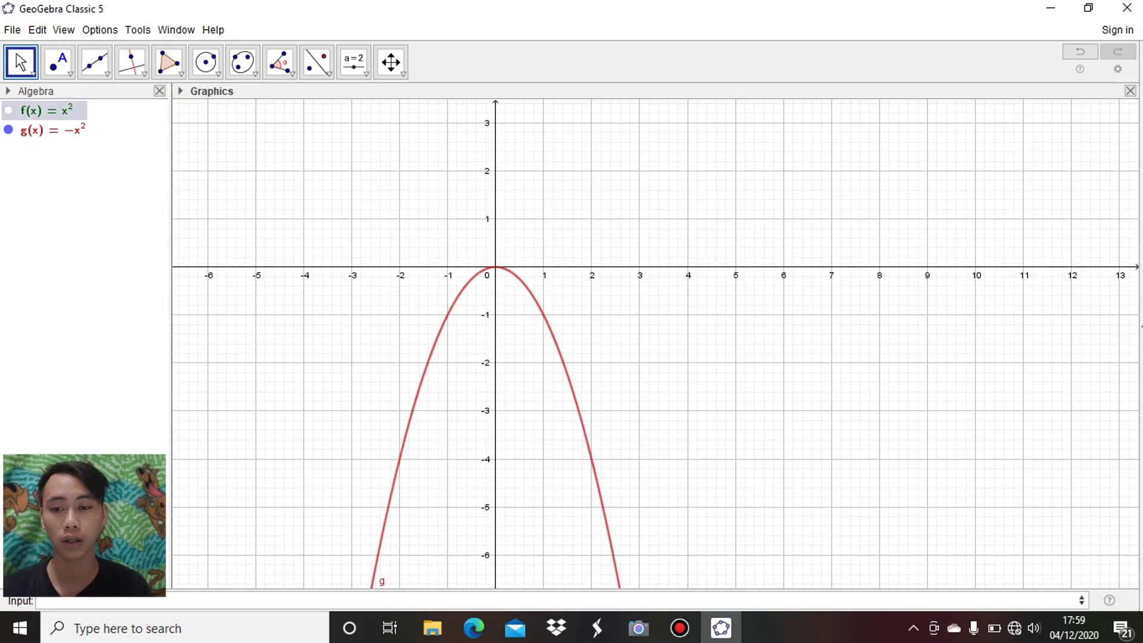
key(ctrl+g)
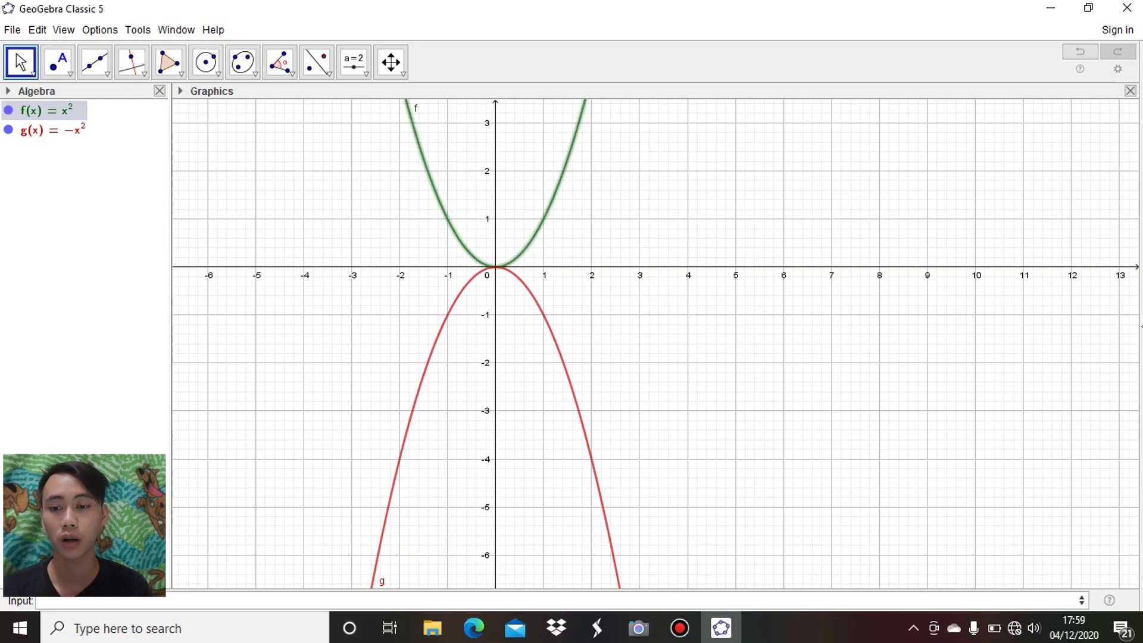
Step: Hide the graphs of both g(x) = −x² and f(x) = x², keeping their definitions
click(53, 130)
key(ctrl+g)
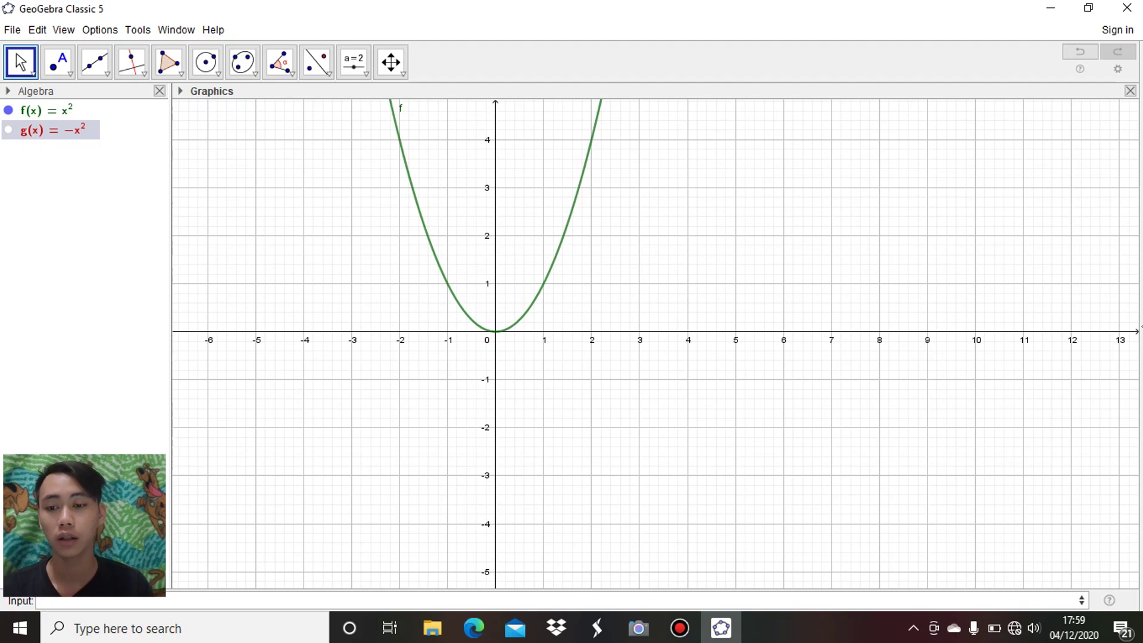
key(Escape)
click(45, 110)
key(ctrl+g)
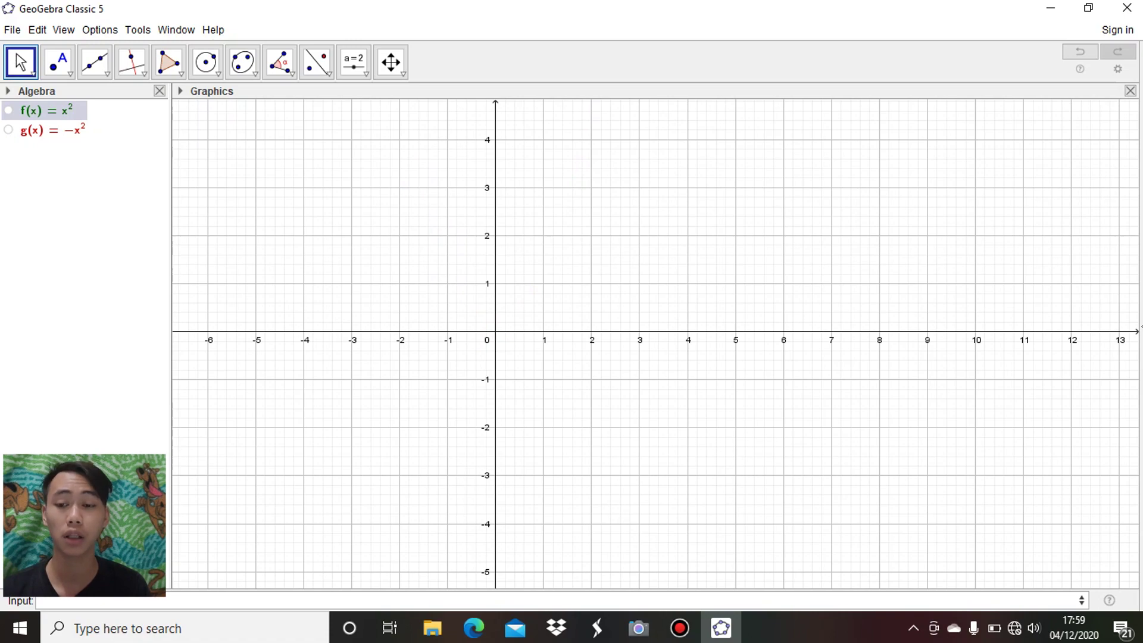
Step: Plot the function x^2+3 as an example of ax^2+c with a positive constant
key(Return)
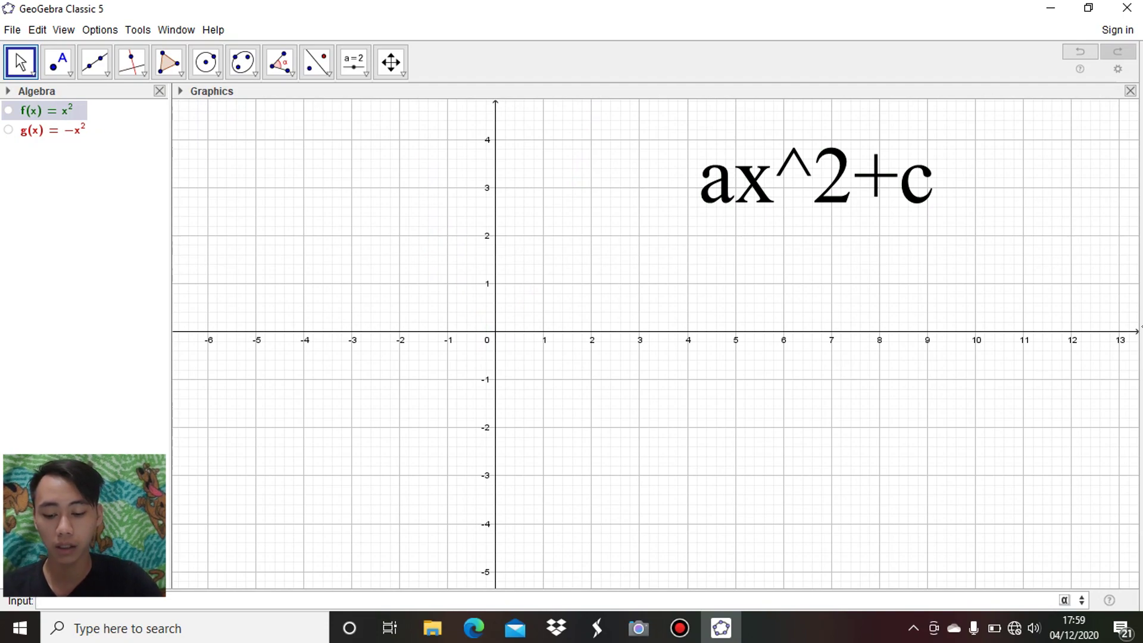
text(x^2)
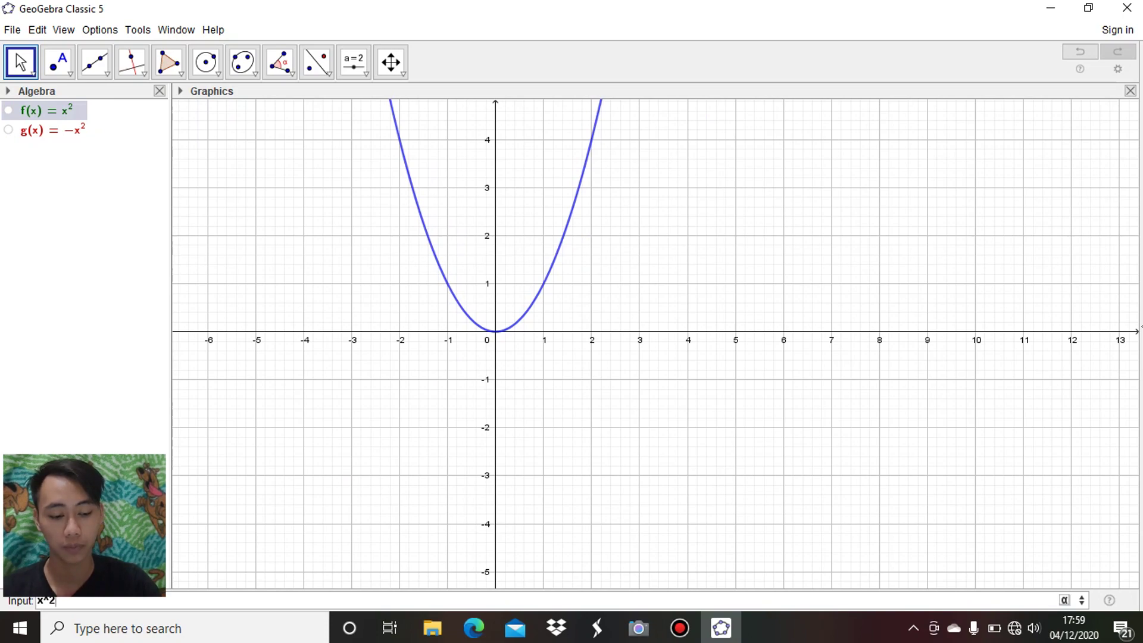
text(=)
key(BackSpace)
text(+ 3)
key(Return)
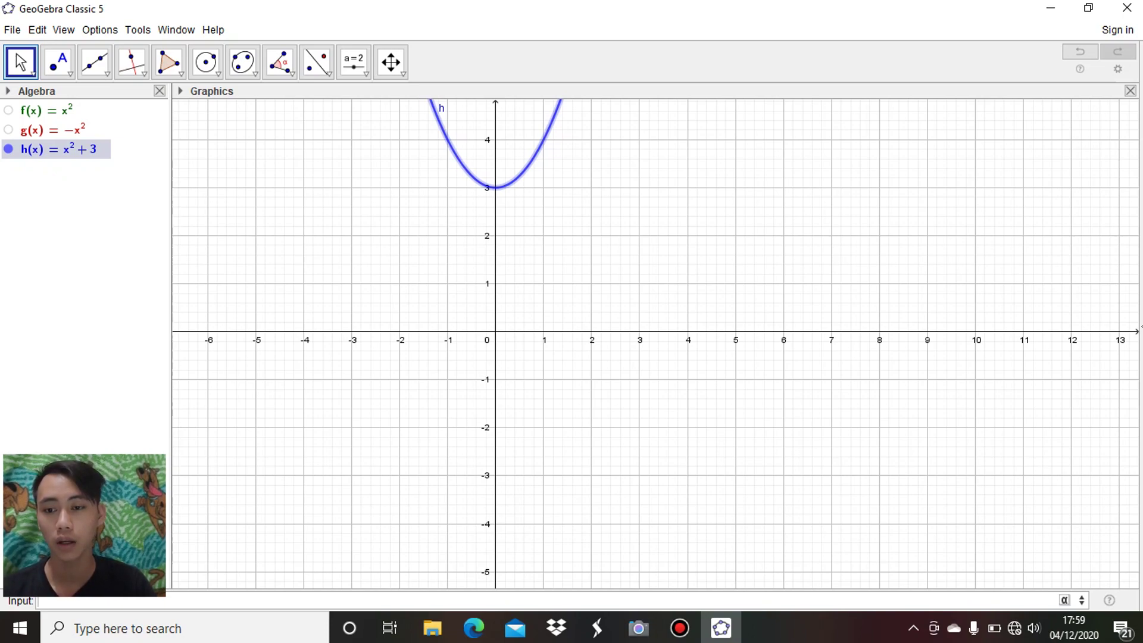
Step: Show the graph of f(x) = x² for comparison with x² + 3, and clear the selection
click(9, 110)
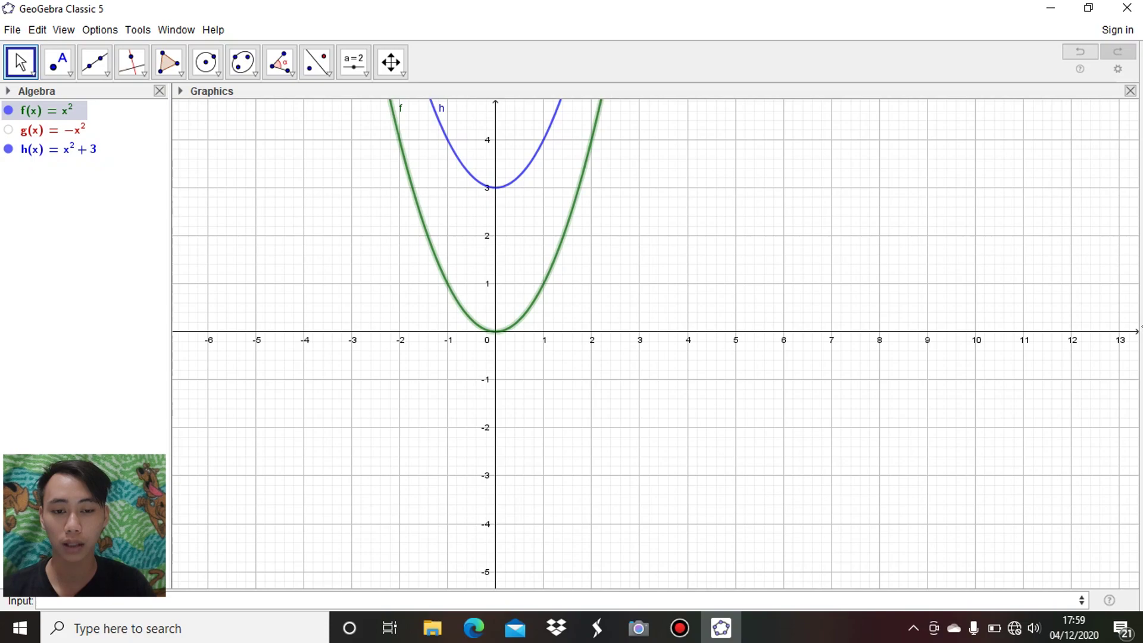
drag(655, 268, 655, 364)
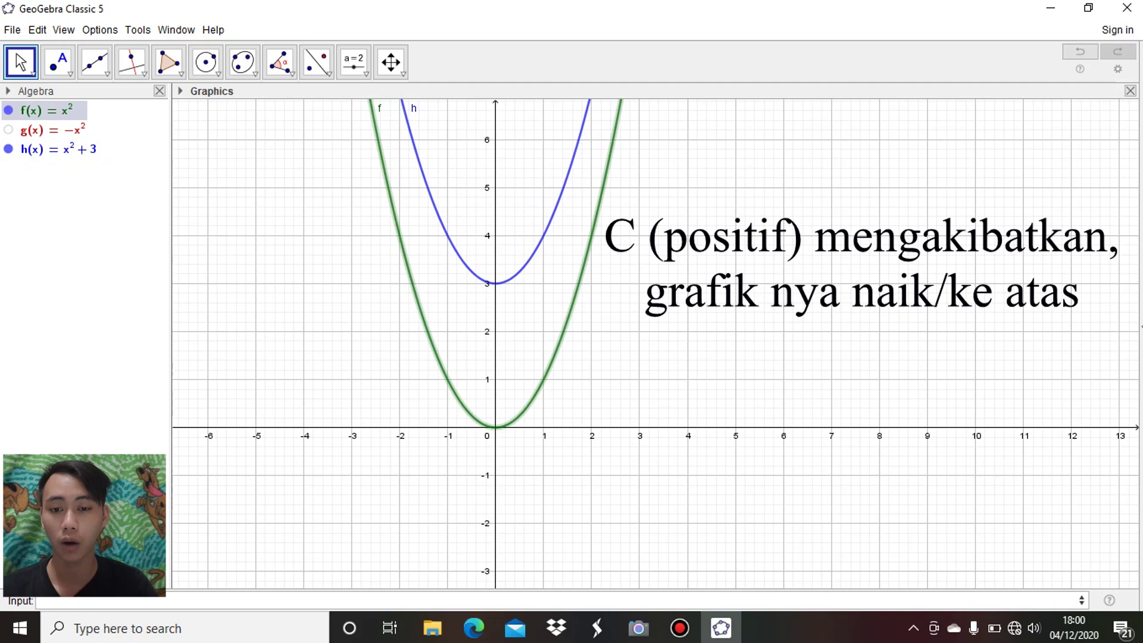
key(Escape)
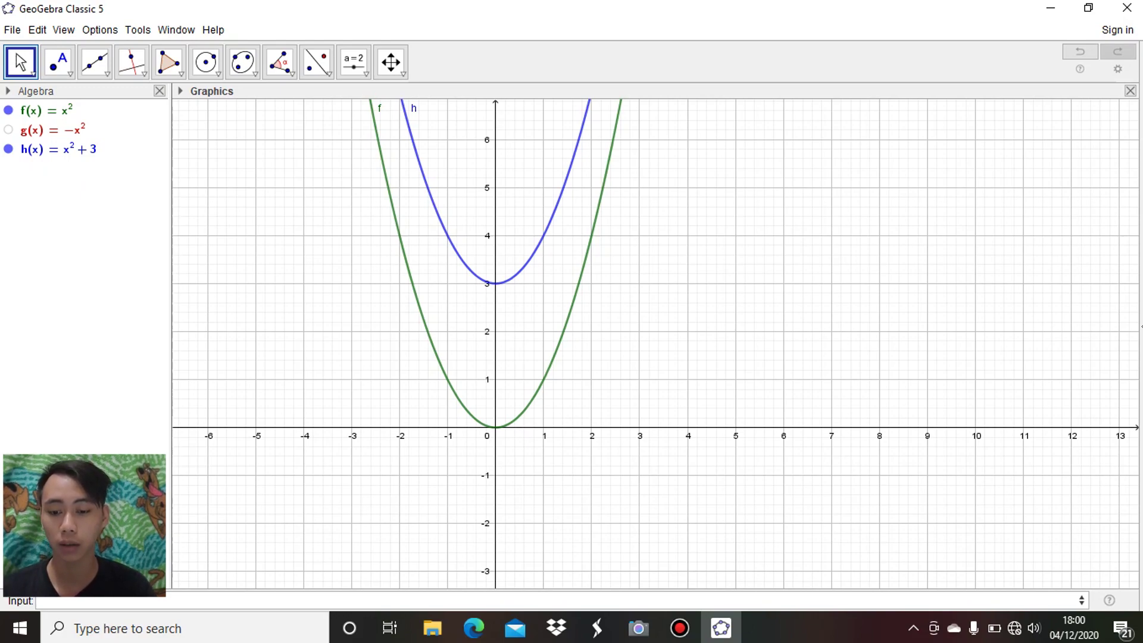
Step: Plot the function x^2-3 for comparison with the other parabolas and clear the selection
click(40, 601)
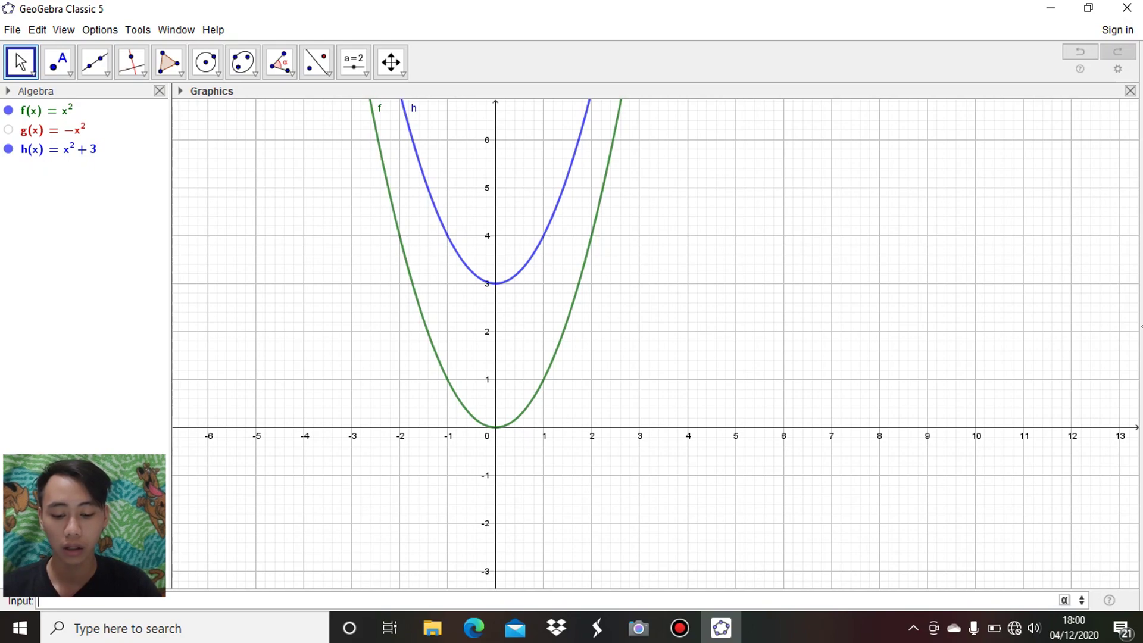
text(x^)
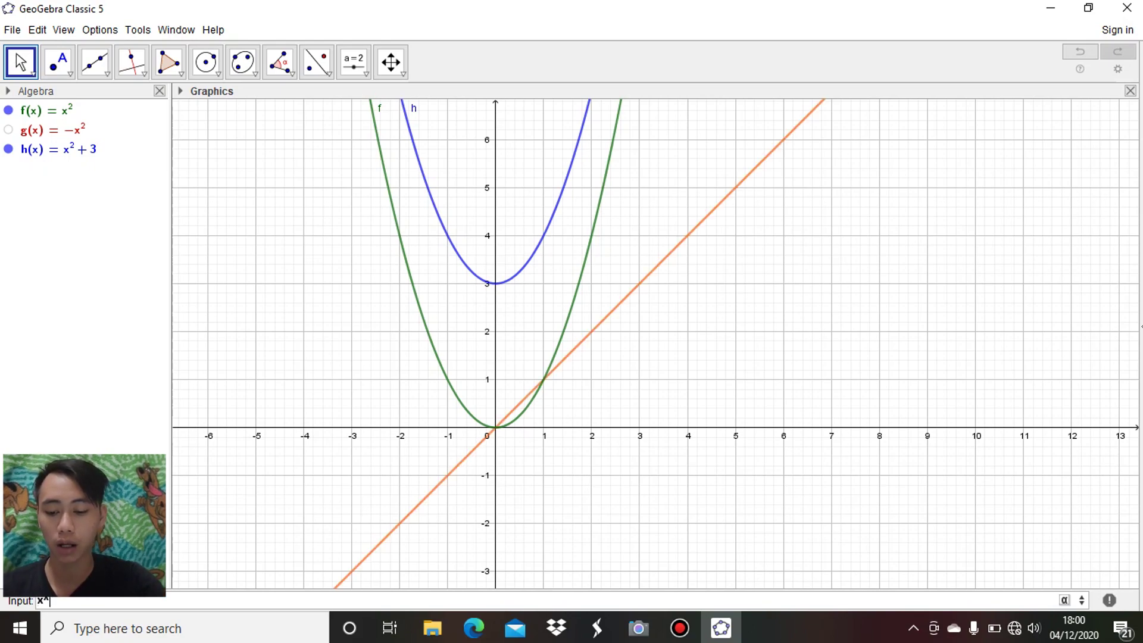
text(2)
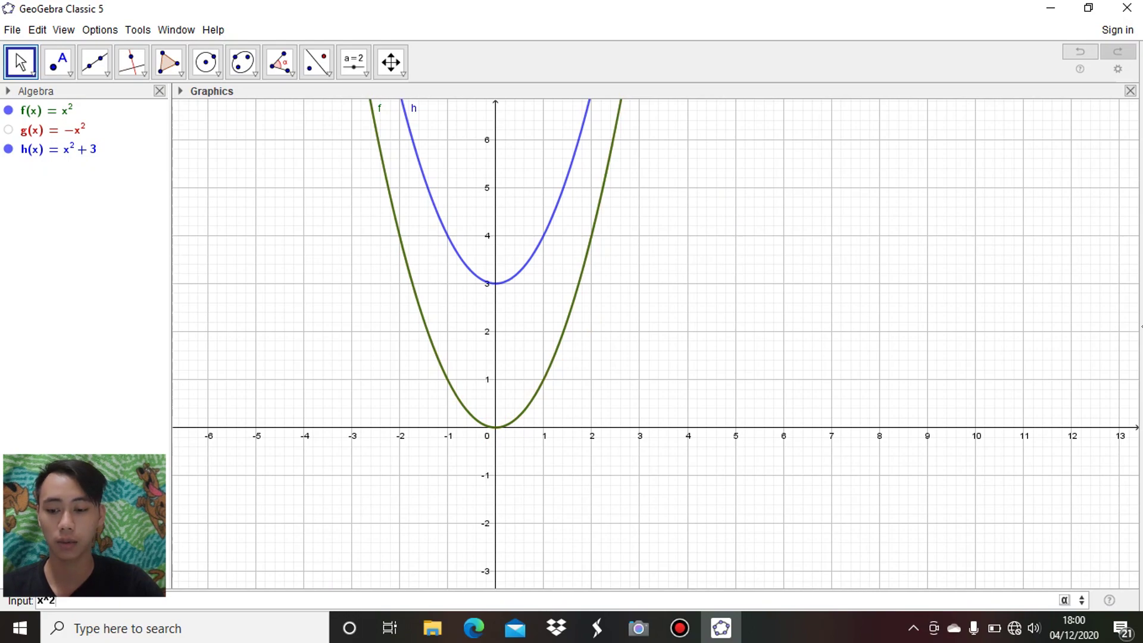
text(-3)
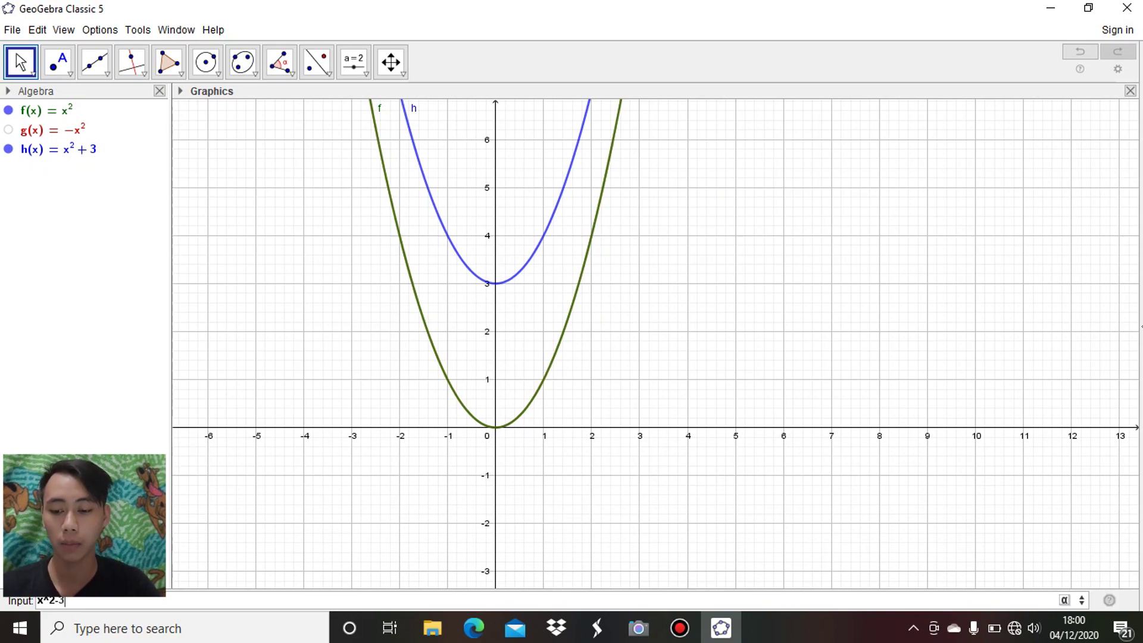
key(Return)
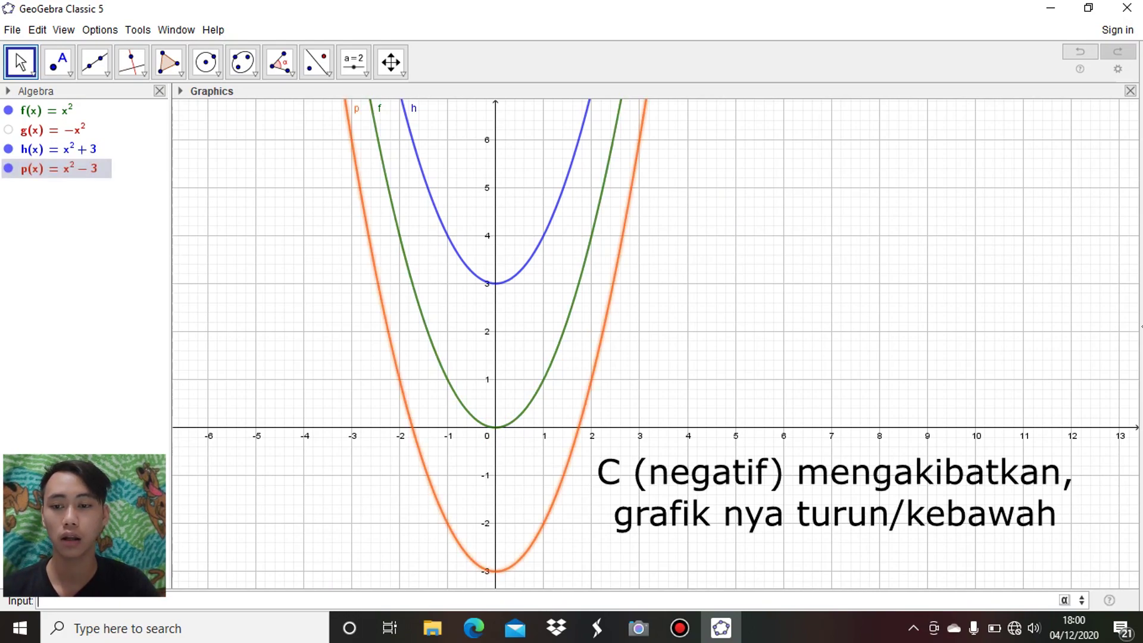
click(84, 506)
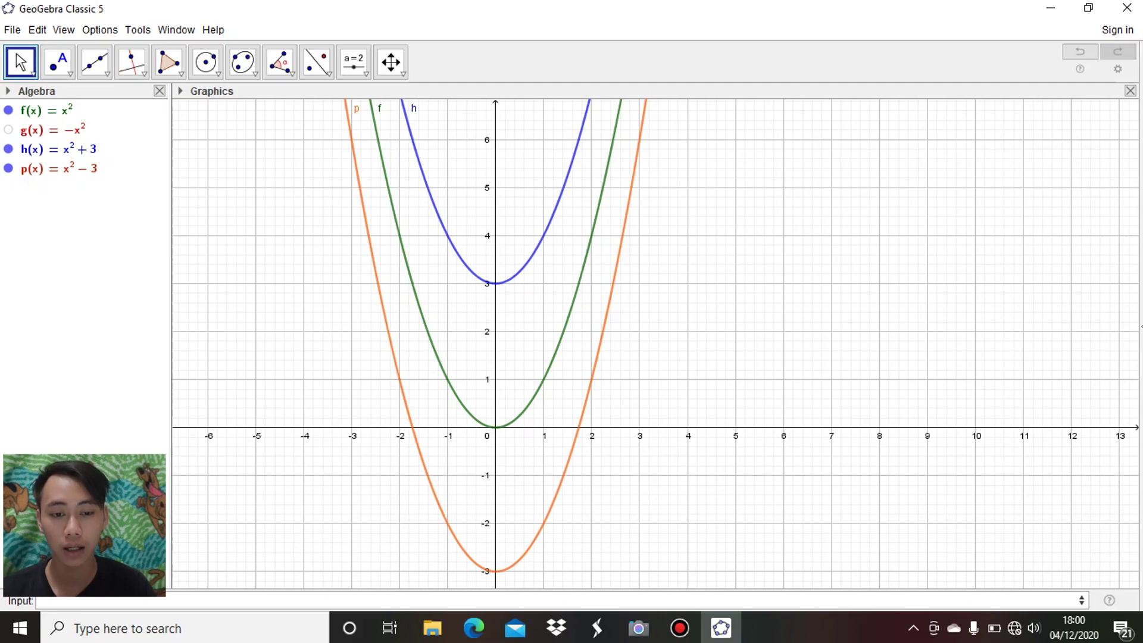
Step: Plot the function x^2+2x to add a parabola with a positive bx term
drag(655, 357, 655, 319)
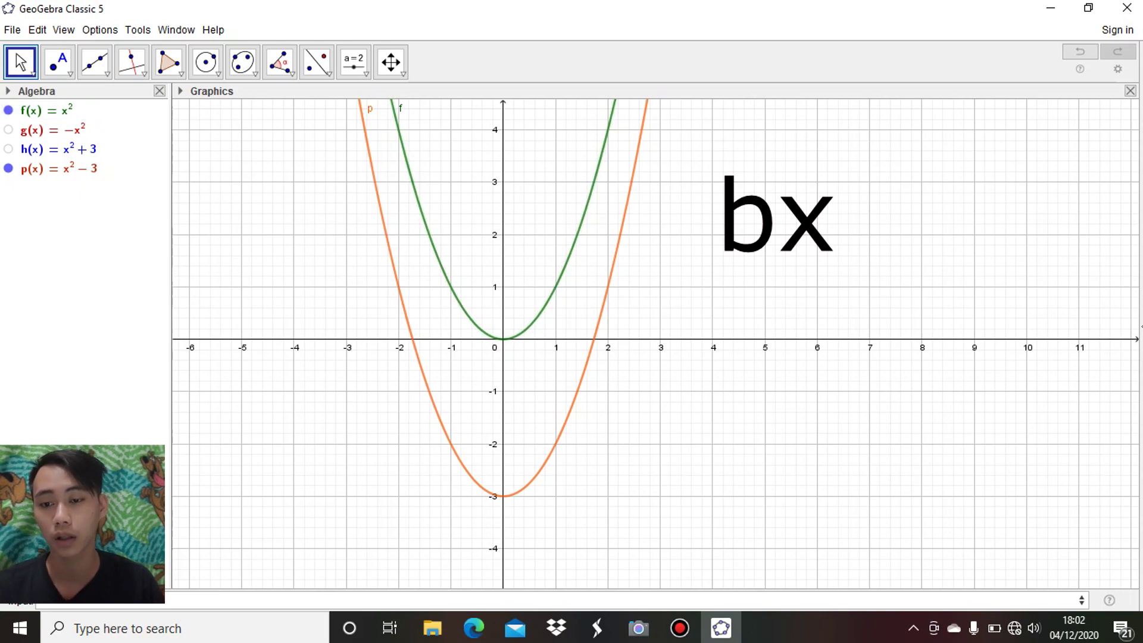
click(95, 601)
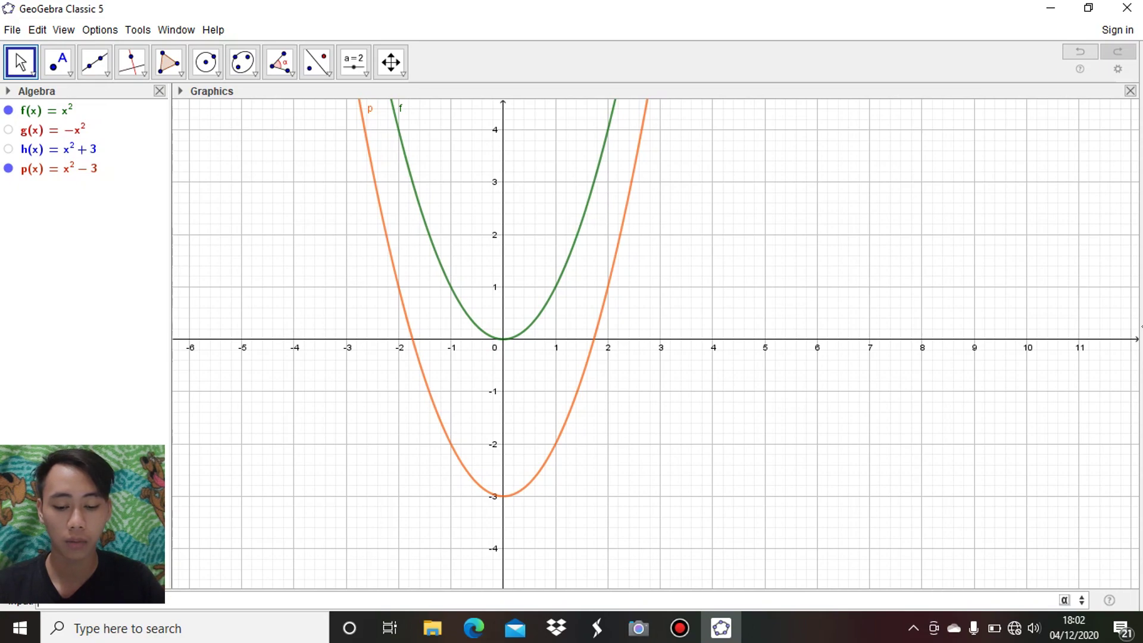
text(x)
key(BackSpace)
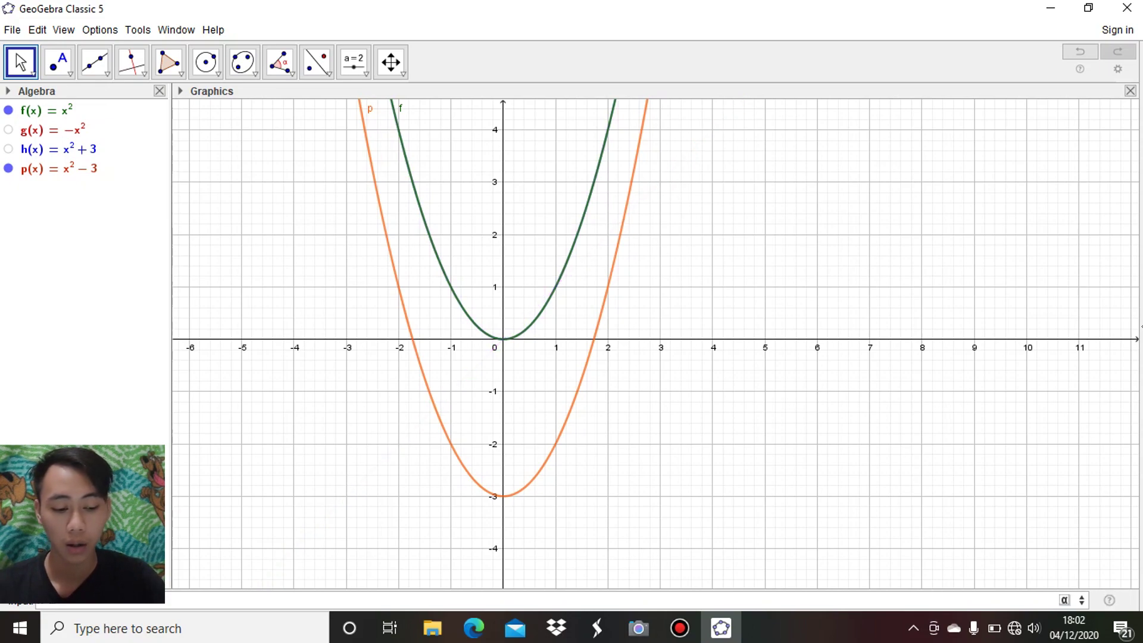
text(2)
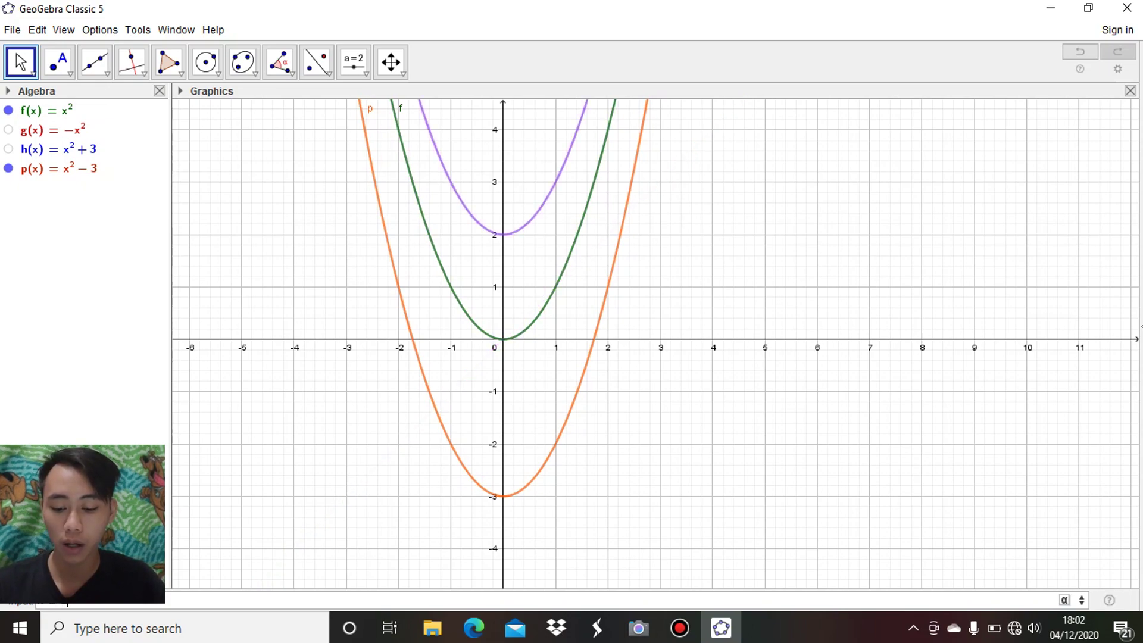
text(x)
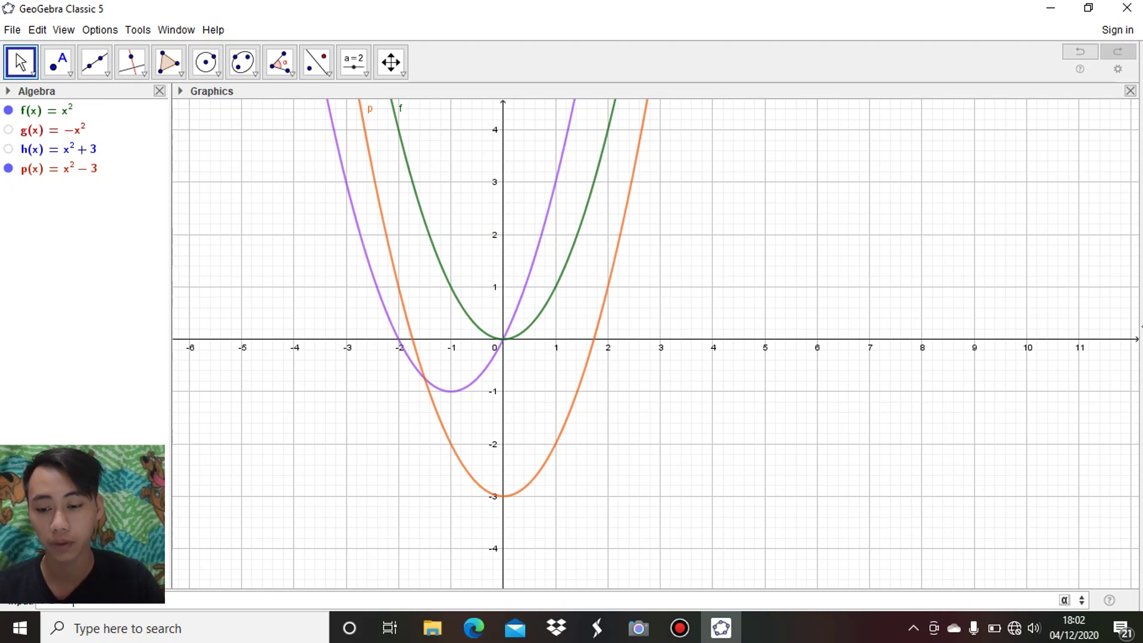
key(Return)
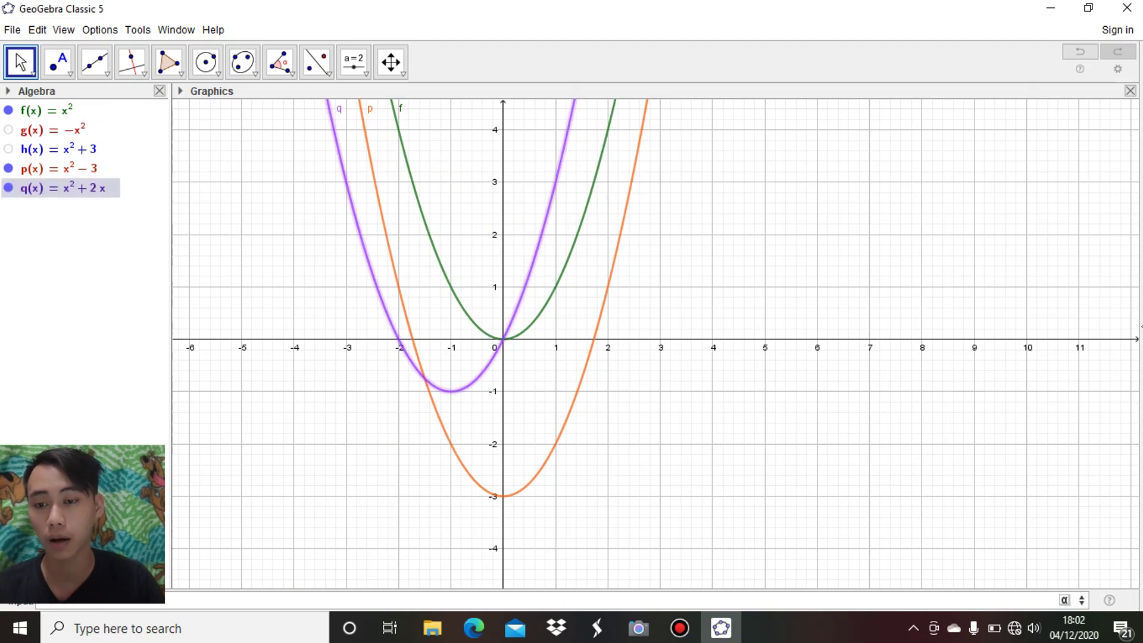
Step: Hide the graphs of f(x) = x² and p(x) = x² − 3 so that only x² + 2x is displayed
click(30, 110)
click(9, 110)
click(30, 168)
click(9, 168)
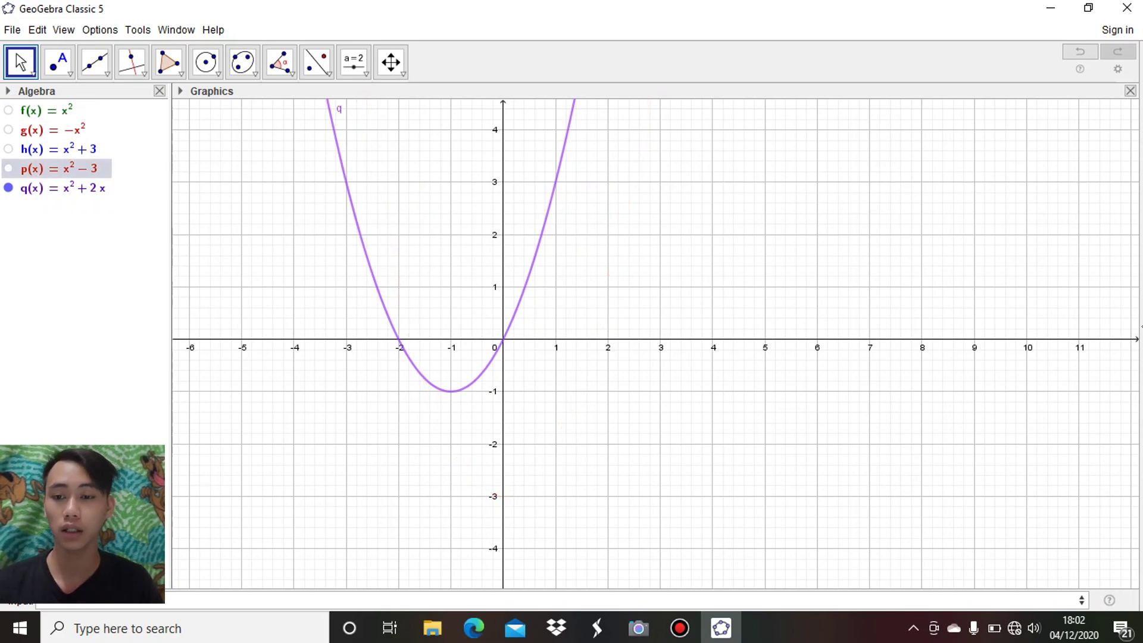
Step: Show the graph of f(x) = x² for comparison with x² + 2x, and clear the selection
click(30, 110)
click(8, 110)
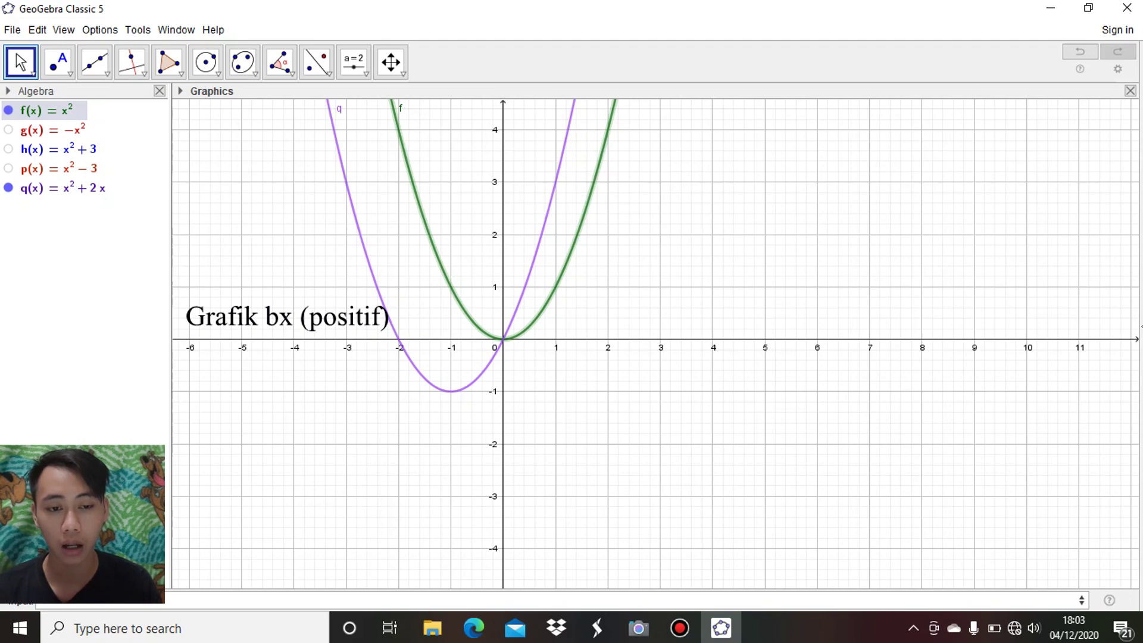
key(Escape)
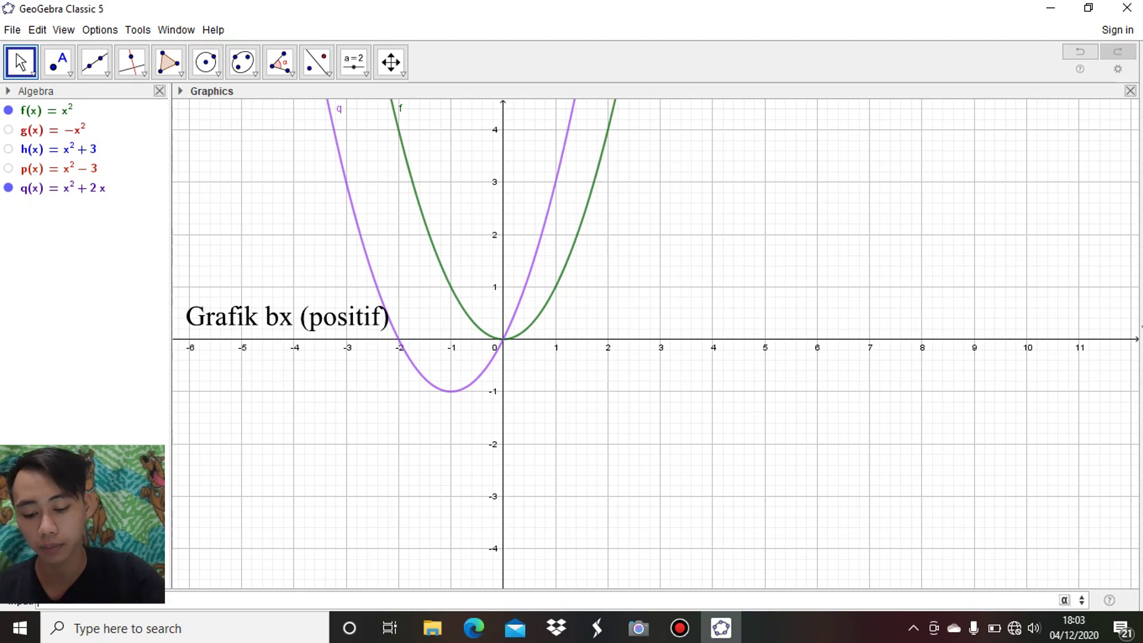
Step: Plot the function x^2-2x as the example with a negative bx term and clear the selection
text(x^)
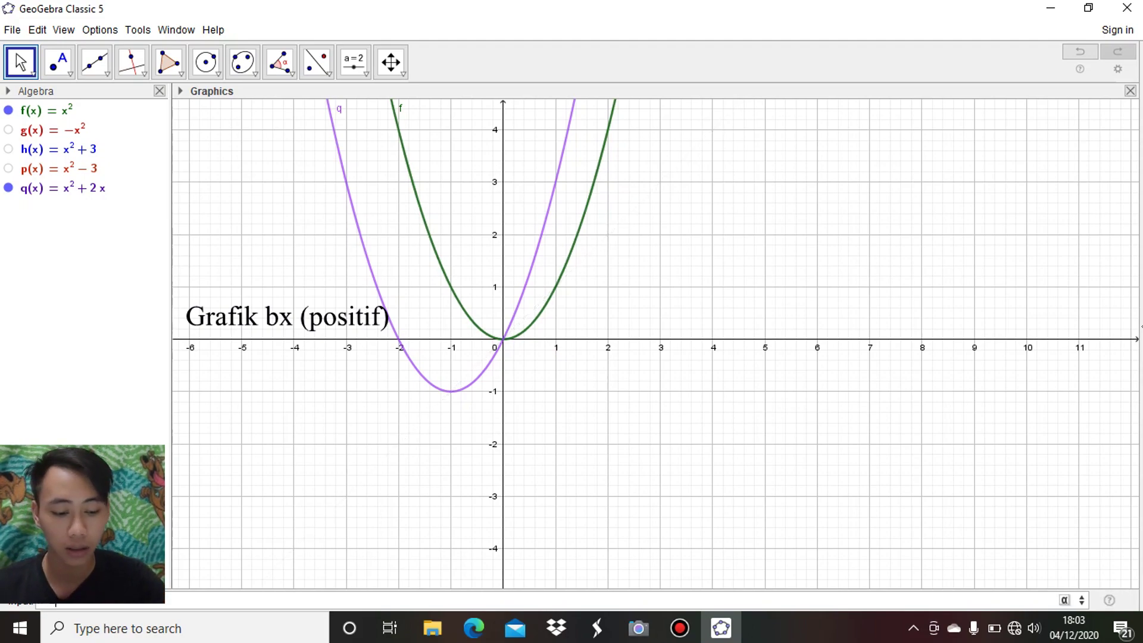
text(2-2x)
key(Return)
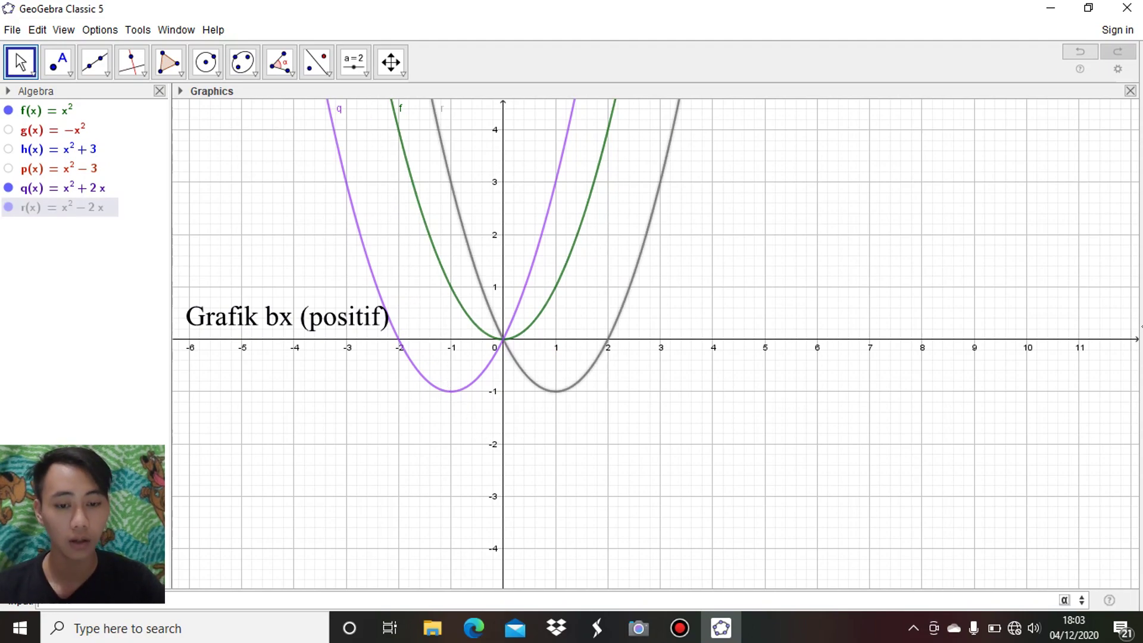
key(Escape)
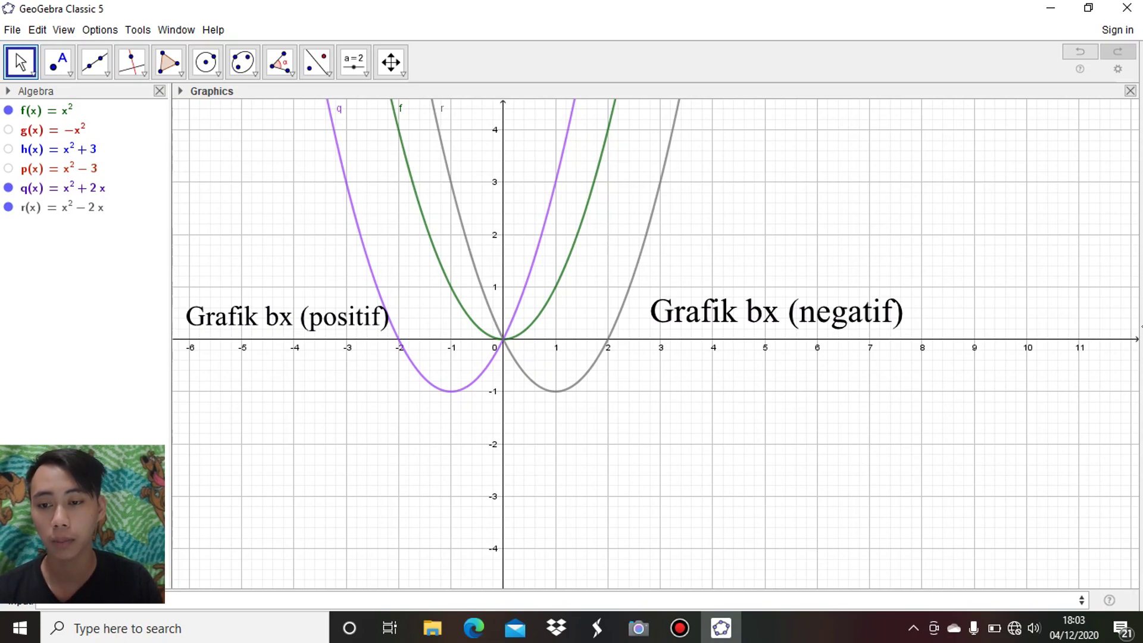
Step: Hide the graphs of x² + 2x, x² − 2x and x², and show g(x) = −x² alone
click(8, 188)
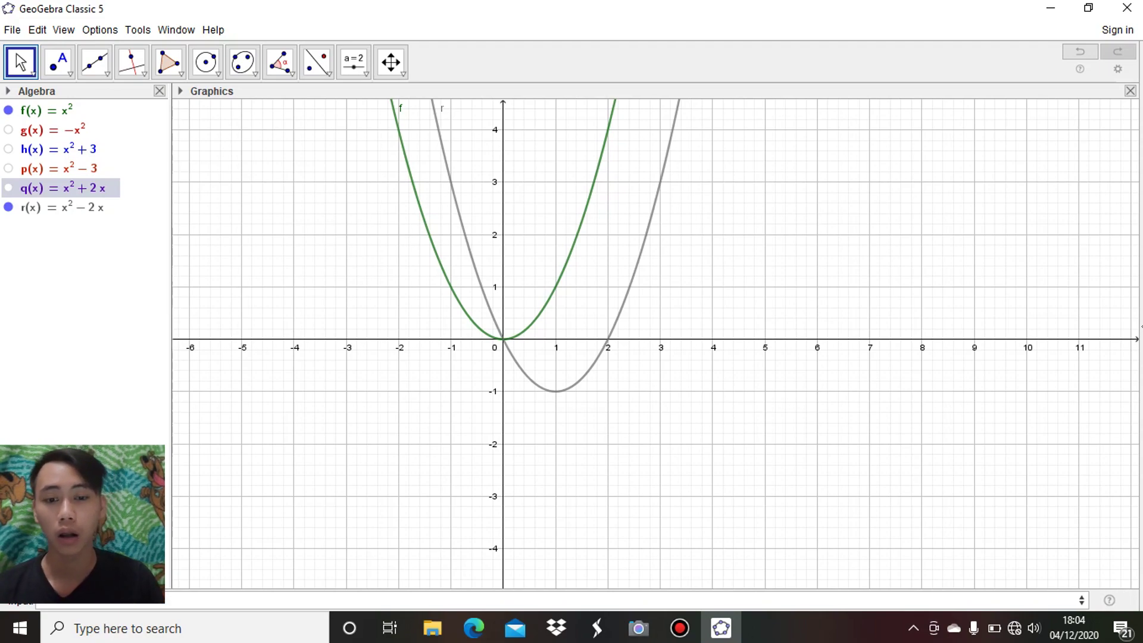
click(9, 206)
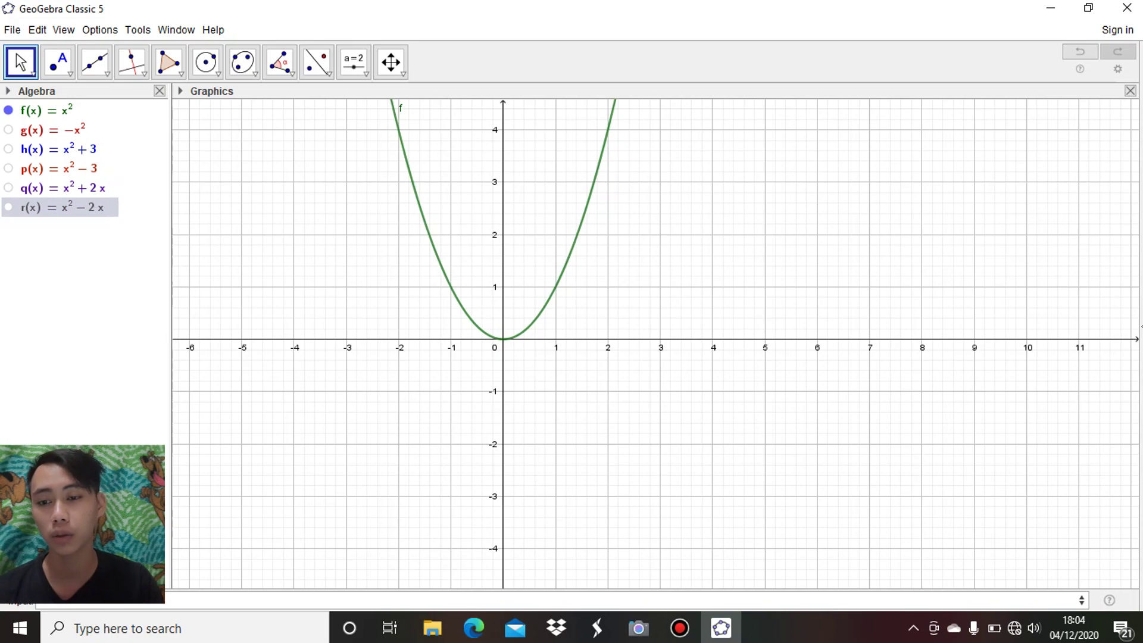
click(8, 110)
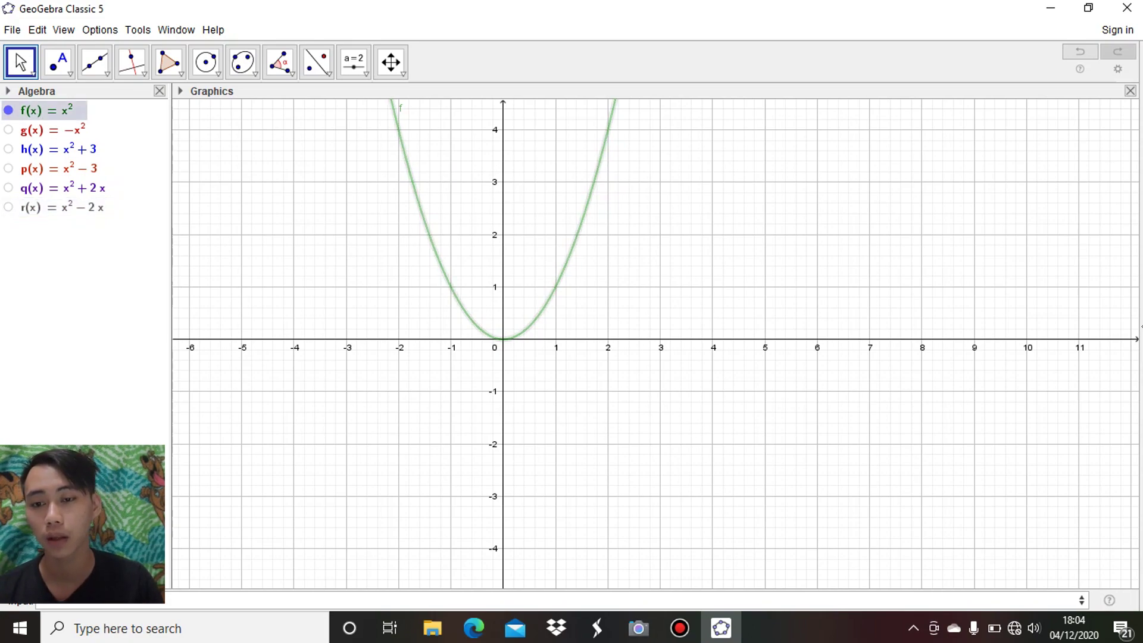
click(8, 129)
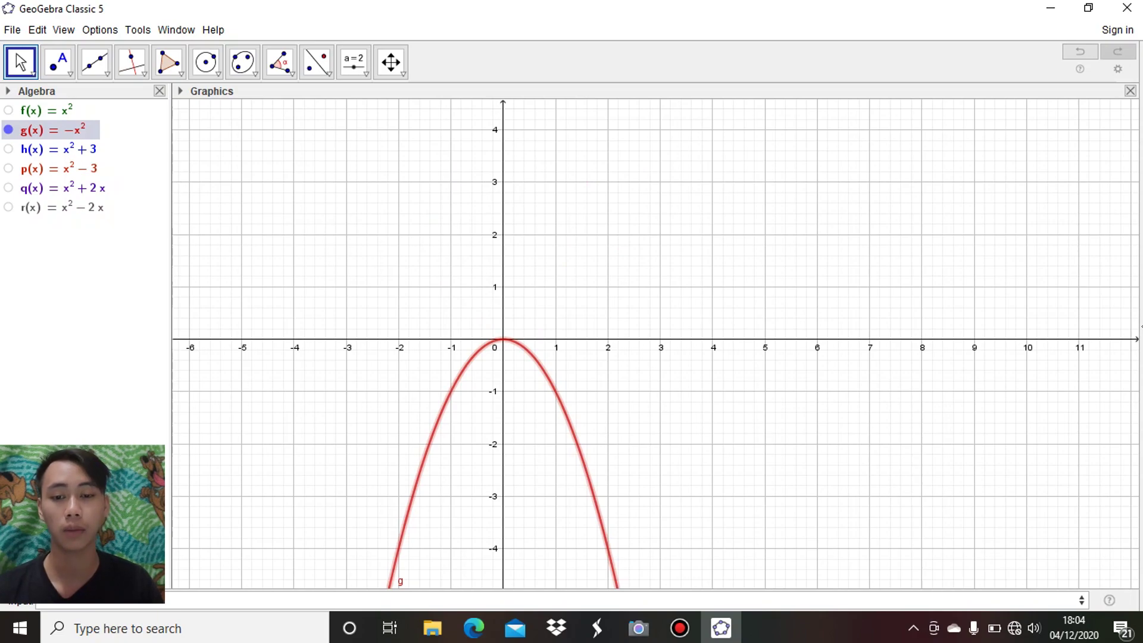
drag(673, 387, 673, 274)
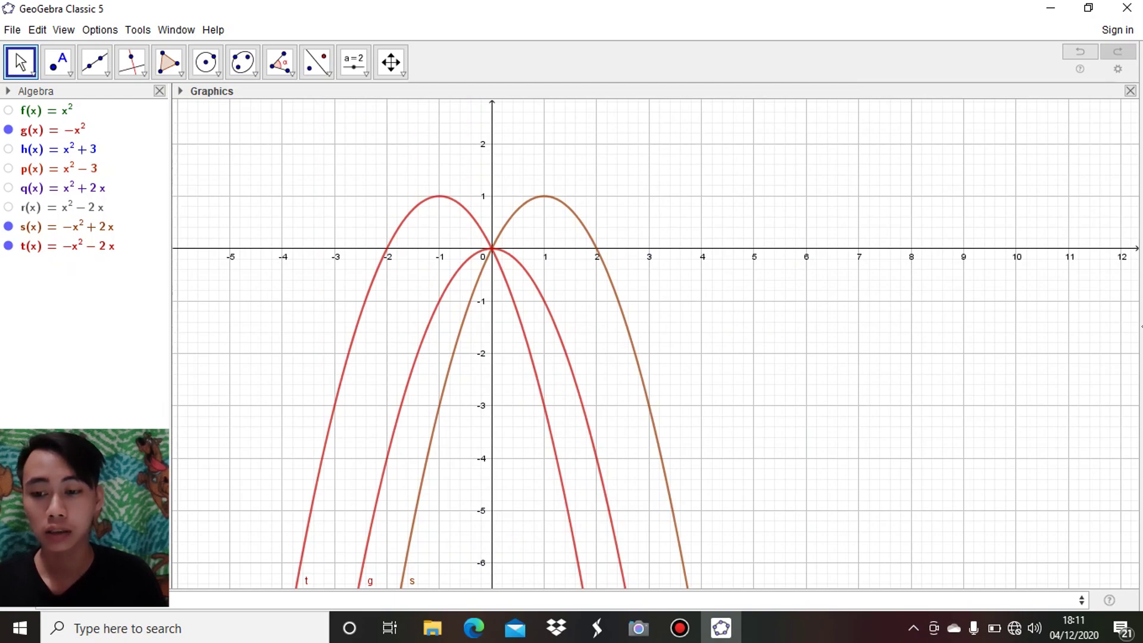
Step: Hide the graphs of s(x) = −x² + 2x and t(x) = −x² − 2x, keeping only −x² displayed
click(8, 246)
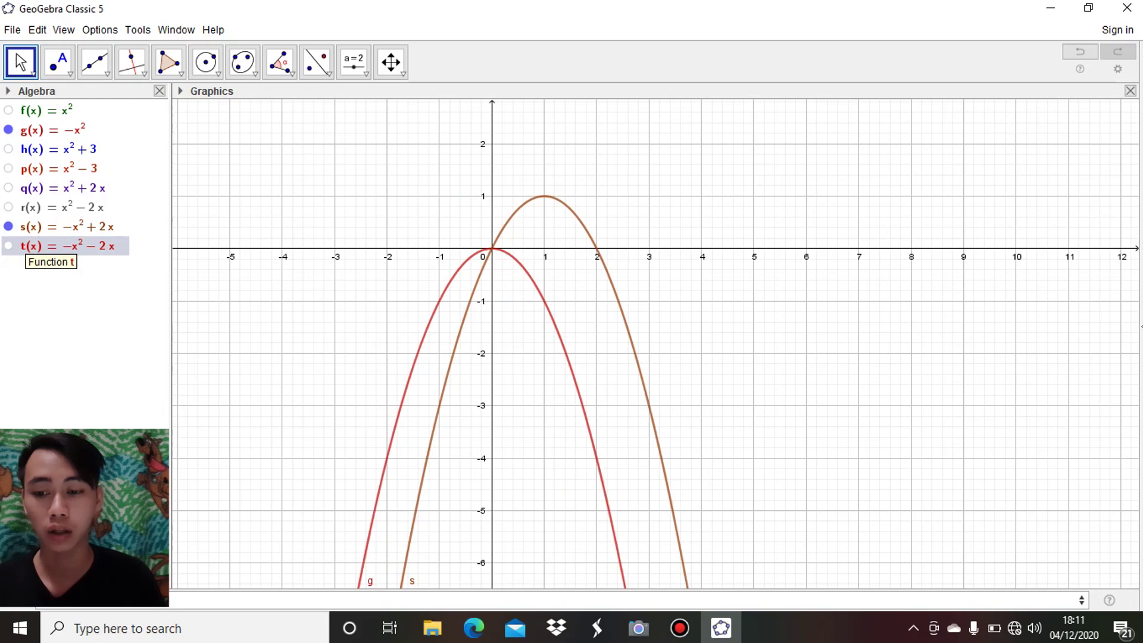
click(8, 245)
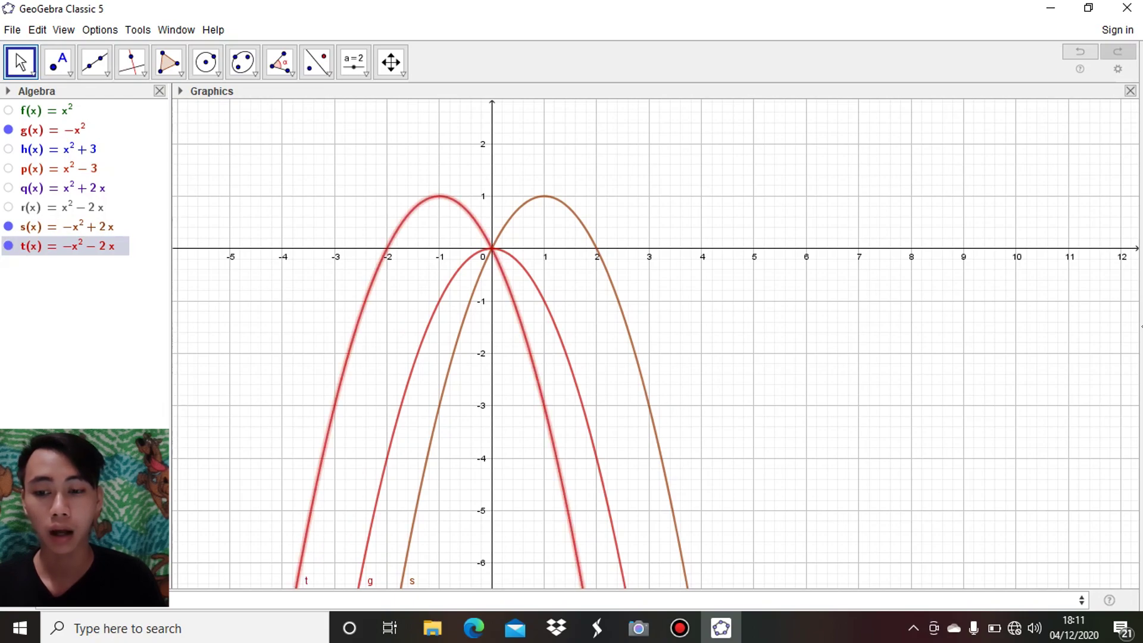
click(9, 226)
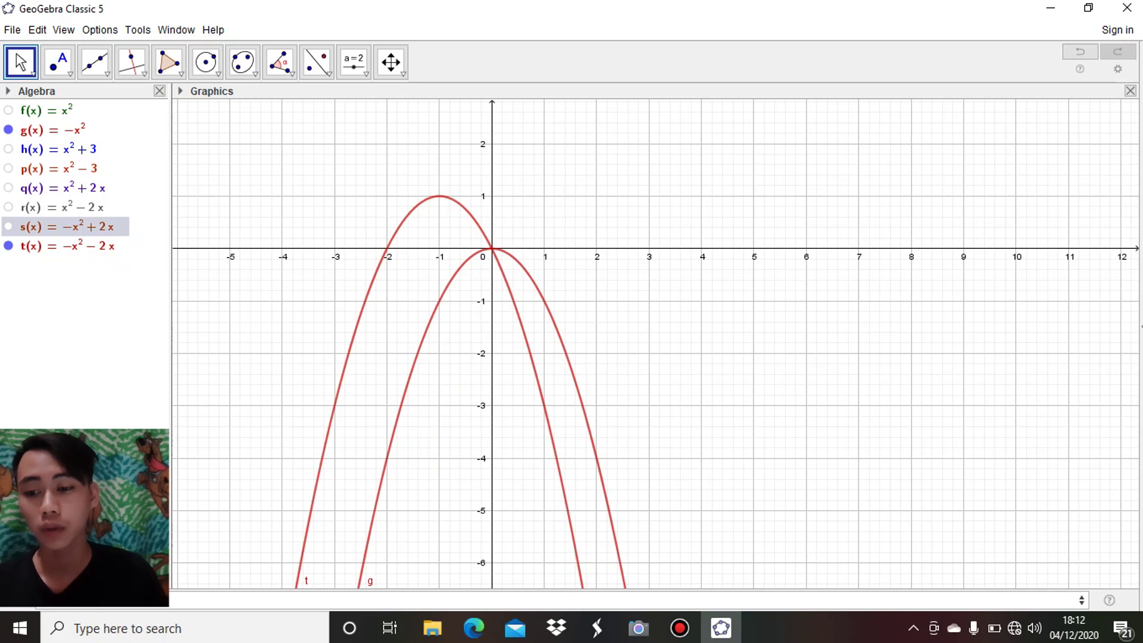
click(8, 245)
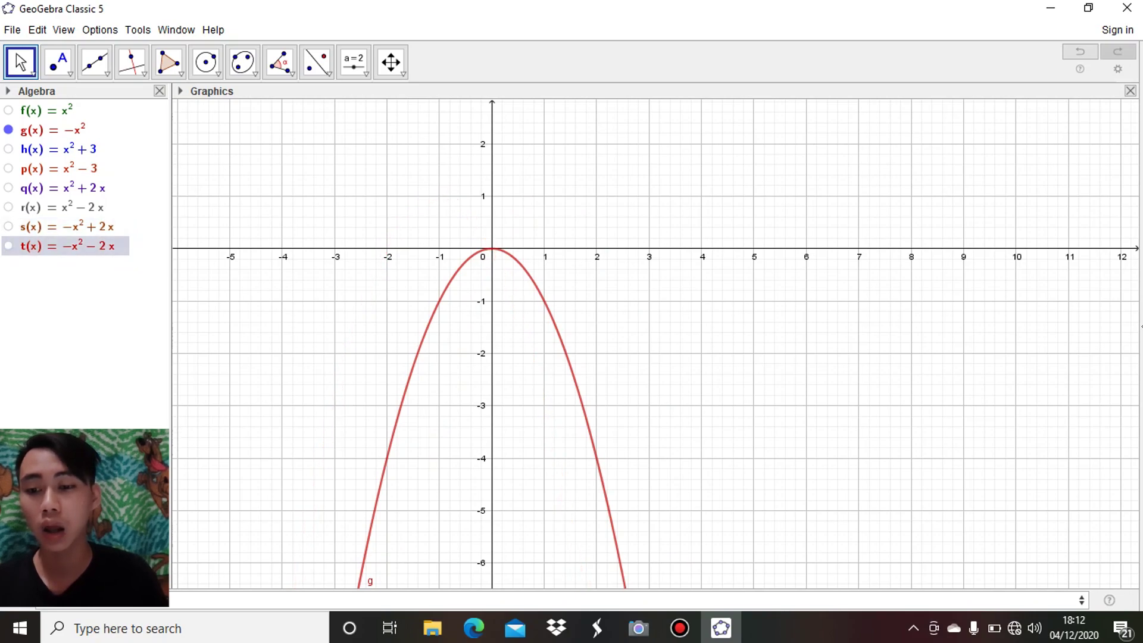
Step: Replace the displayed graph of −x² with f(x) = x² alone, keeping x² − 3 hidden
click(8, 167)
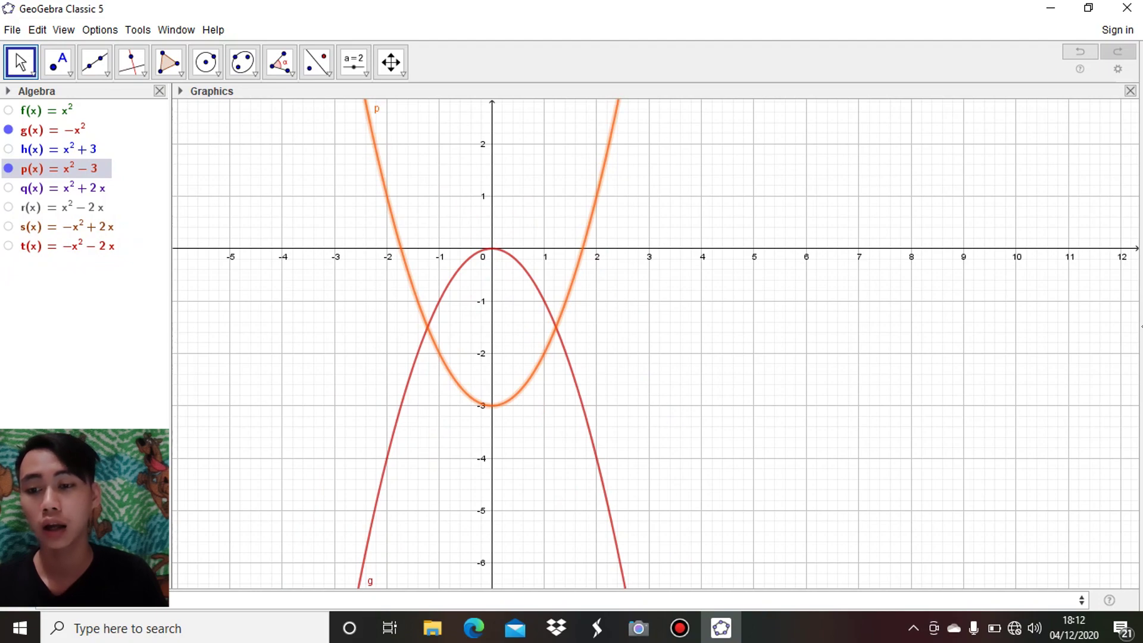
click(9, 129)
click(9, 109)
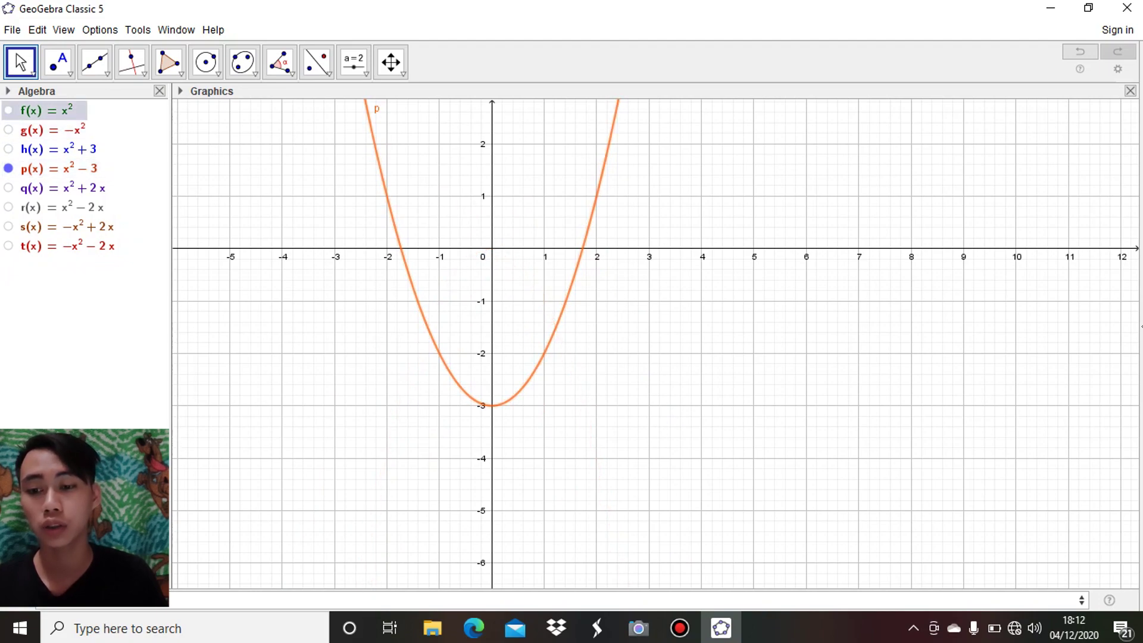
click(8, 168)
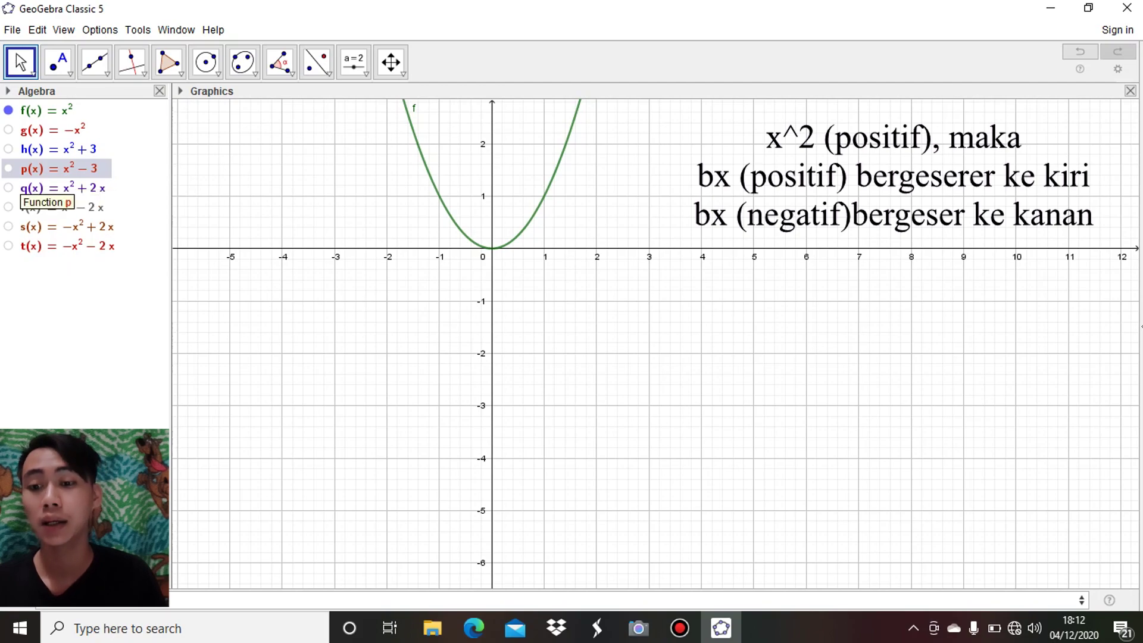
Step: Show the graphs of x² + 2x and x² − 2x alongside x², and clear the selection
click(8, 188)
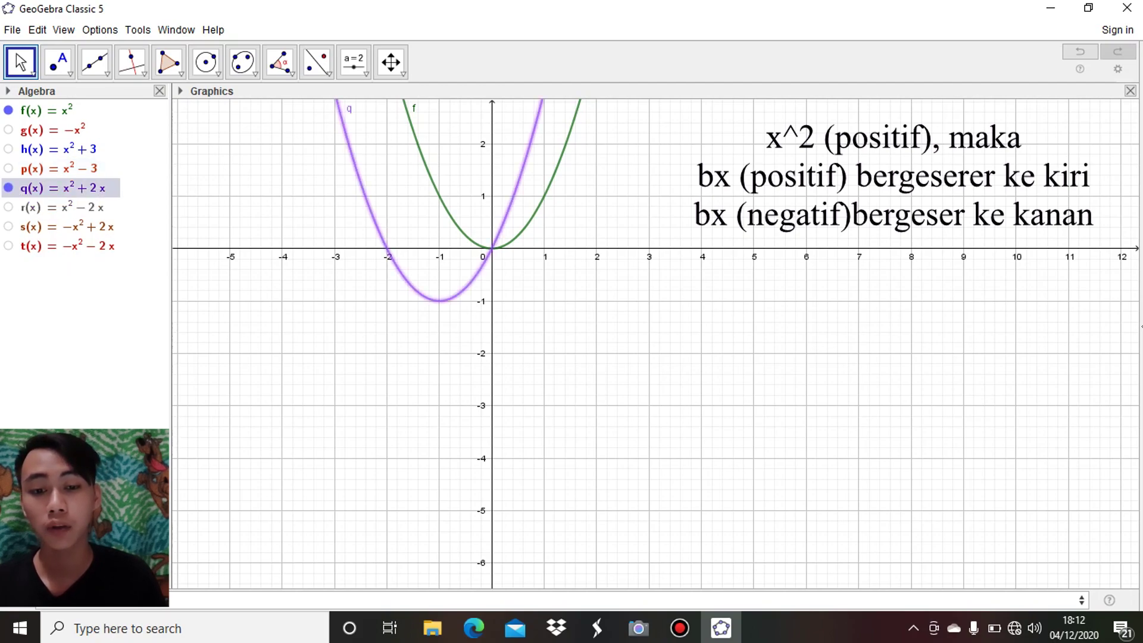
key(Escape)
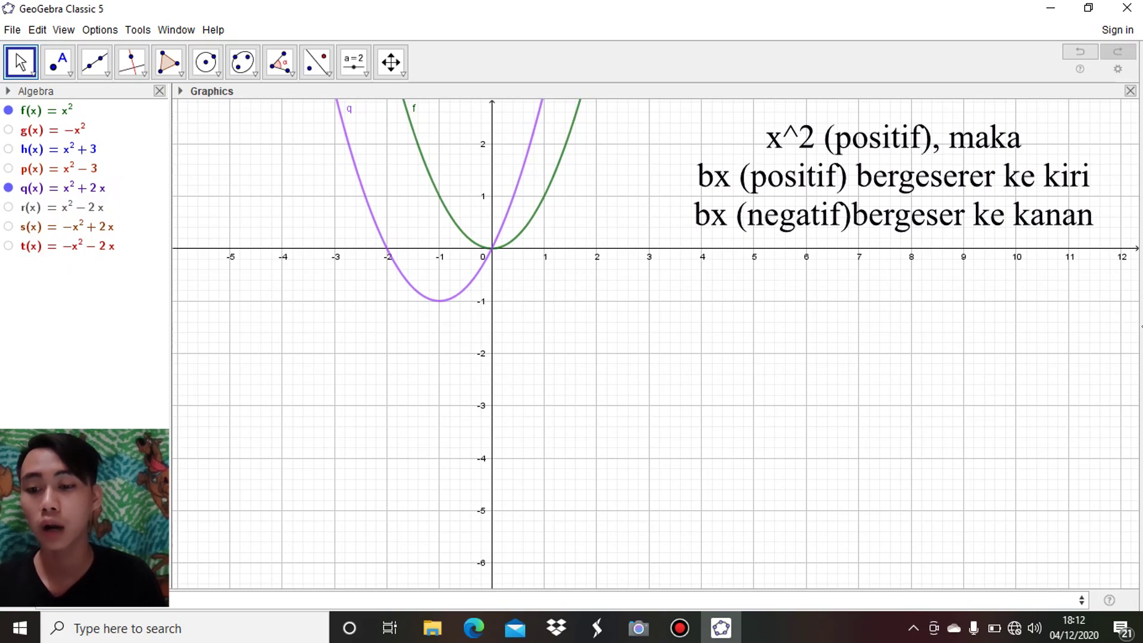
click(8, 207)
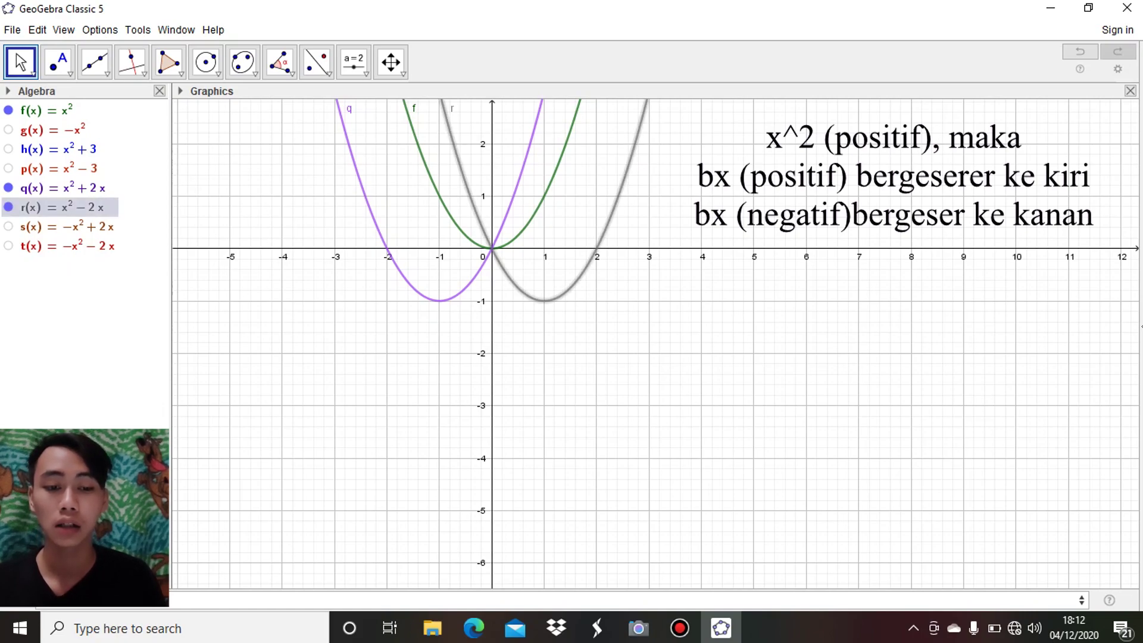
key(Escape)
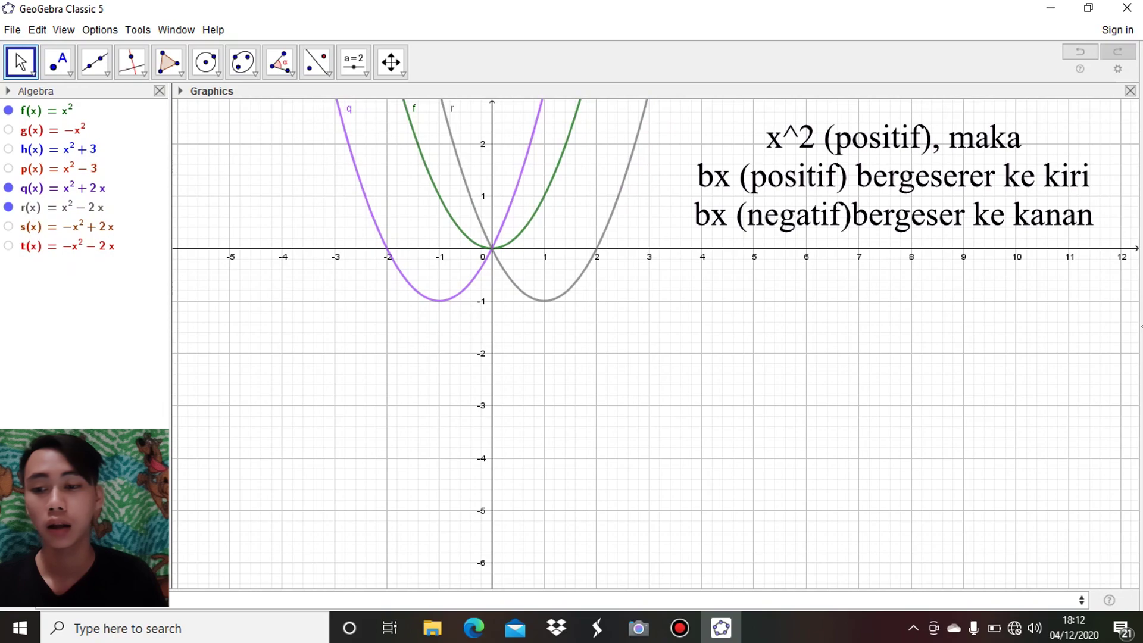
Step: Hide the graphs of x², x² + 2x and x² − 2x to empty the coordinate plane
click(9, 110)
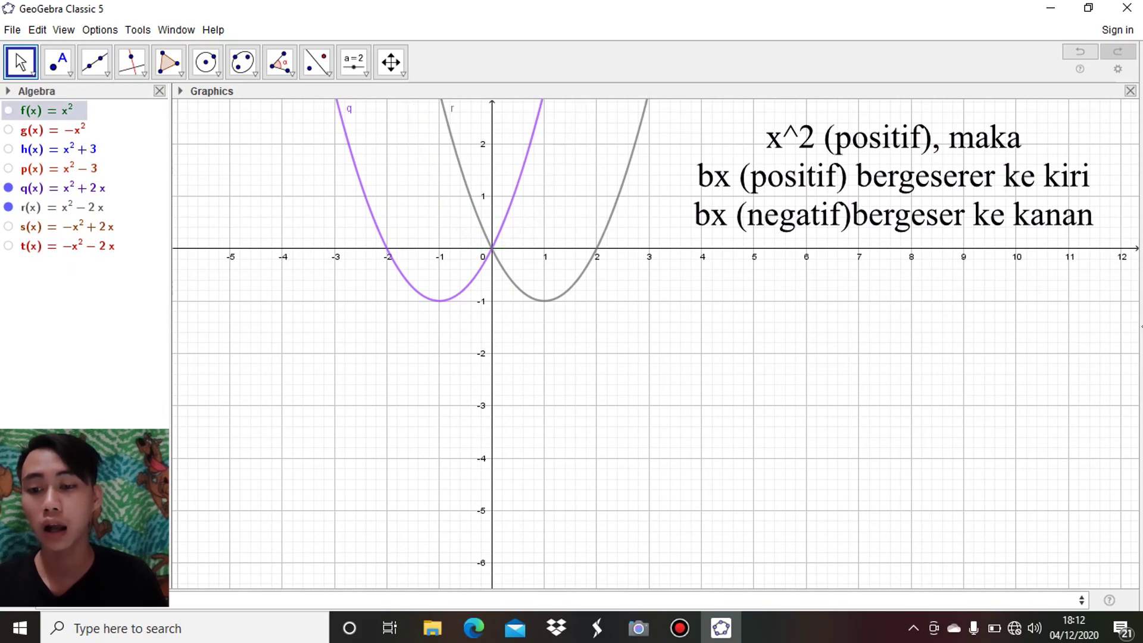
click(8, 188)
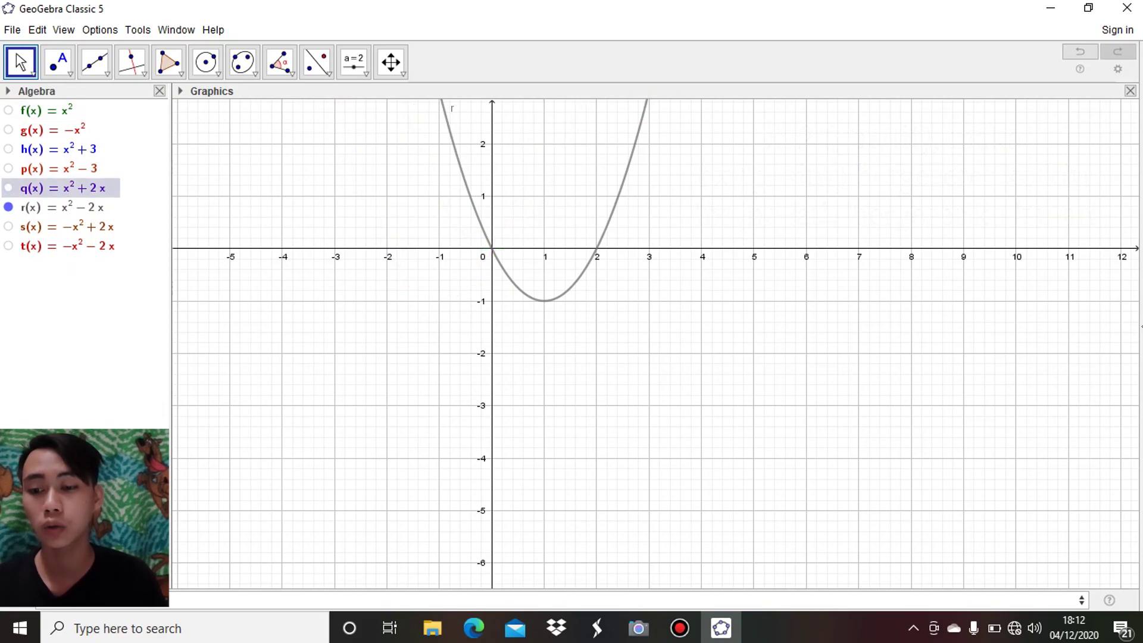
click(9, 207)
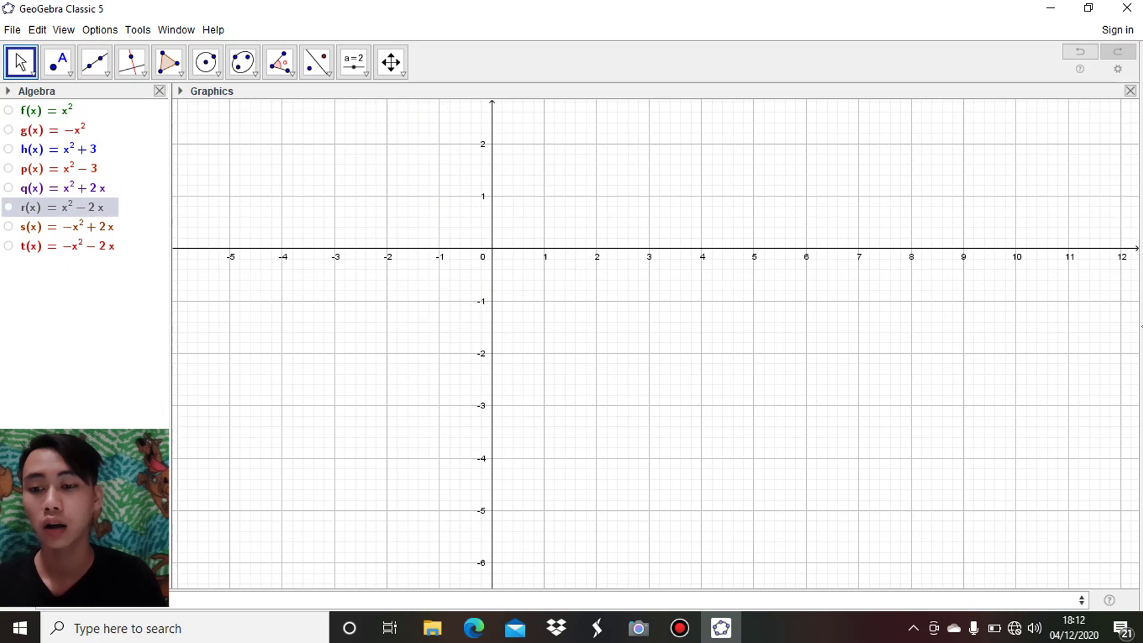
Step: Show the graphs of −x², −x² + 2x and −x² − 2x together, and clear the selection
click(8, 129)
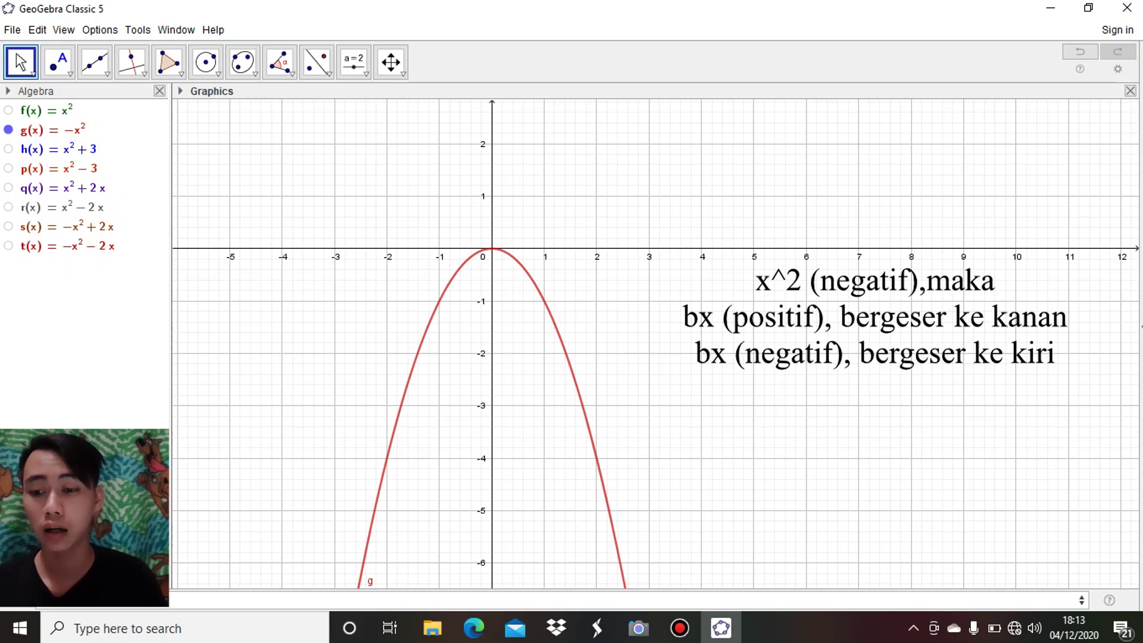
click(8, 226)
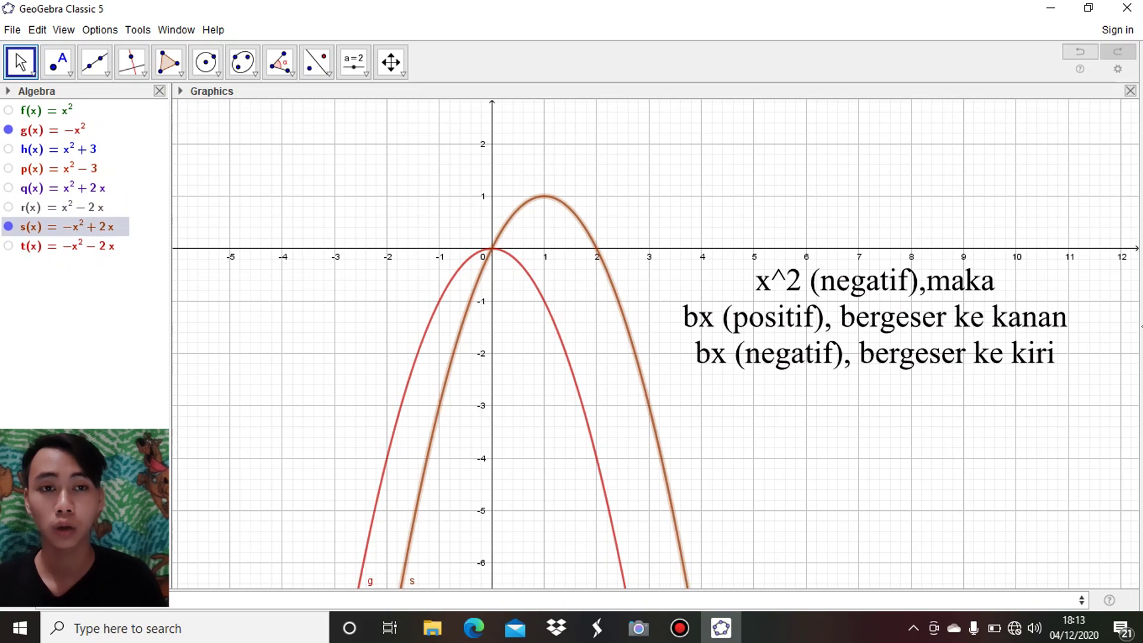
key(Escape)
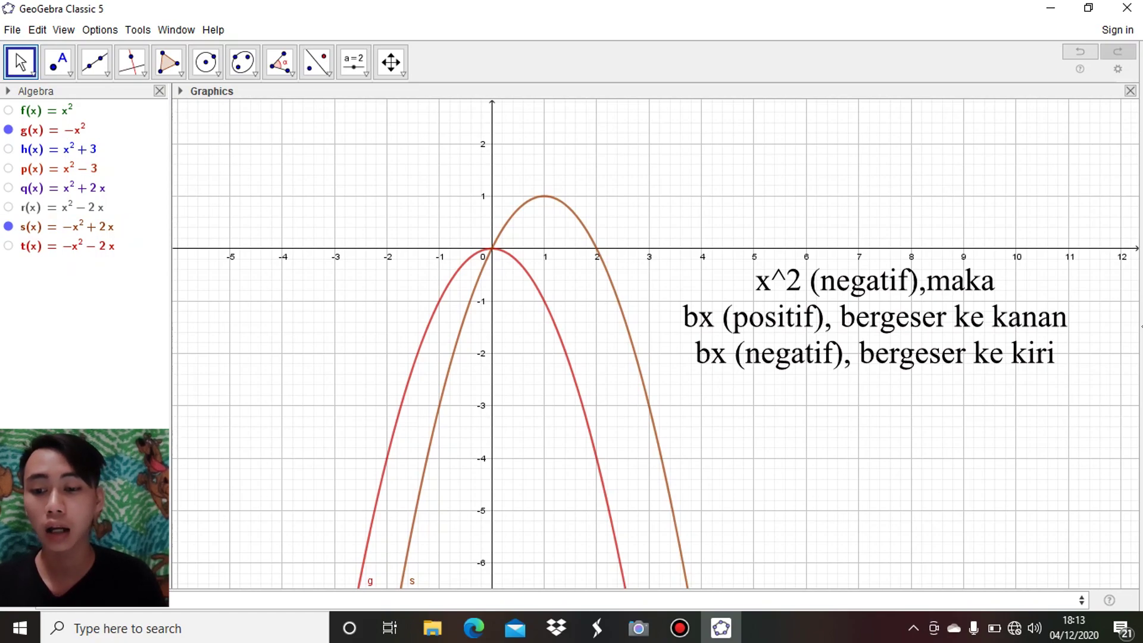
click(9, 245)
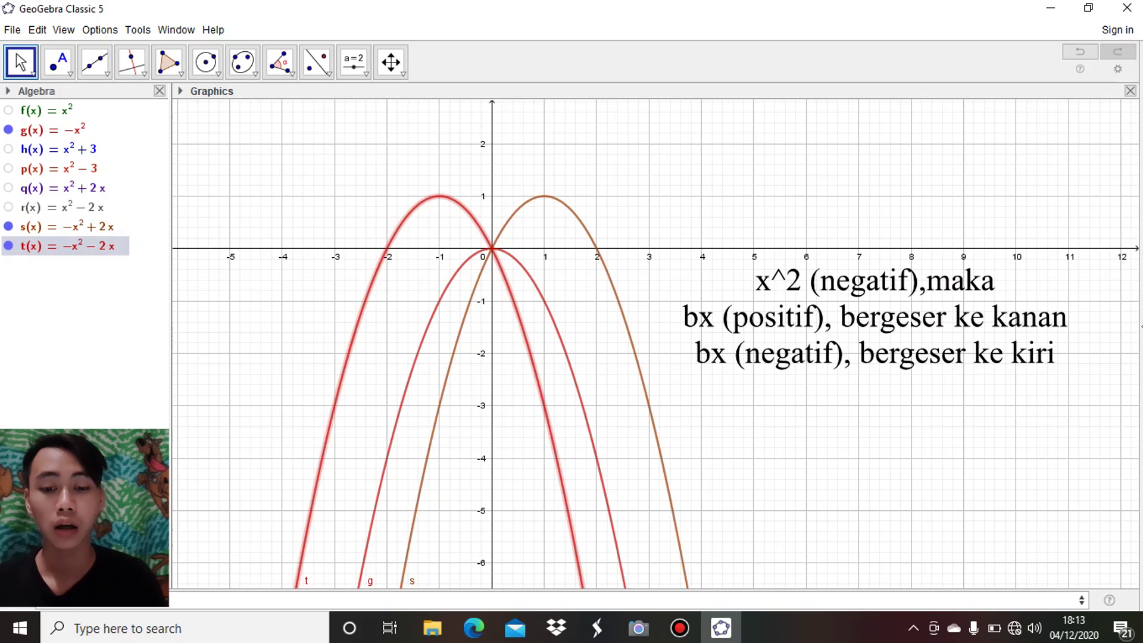
key(Escape)
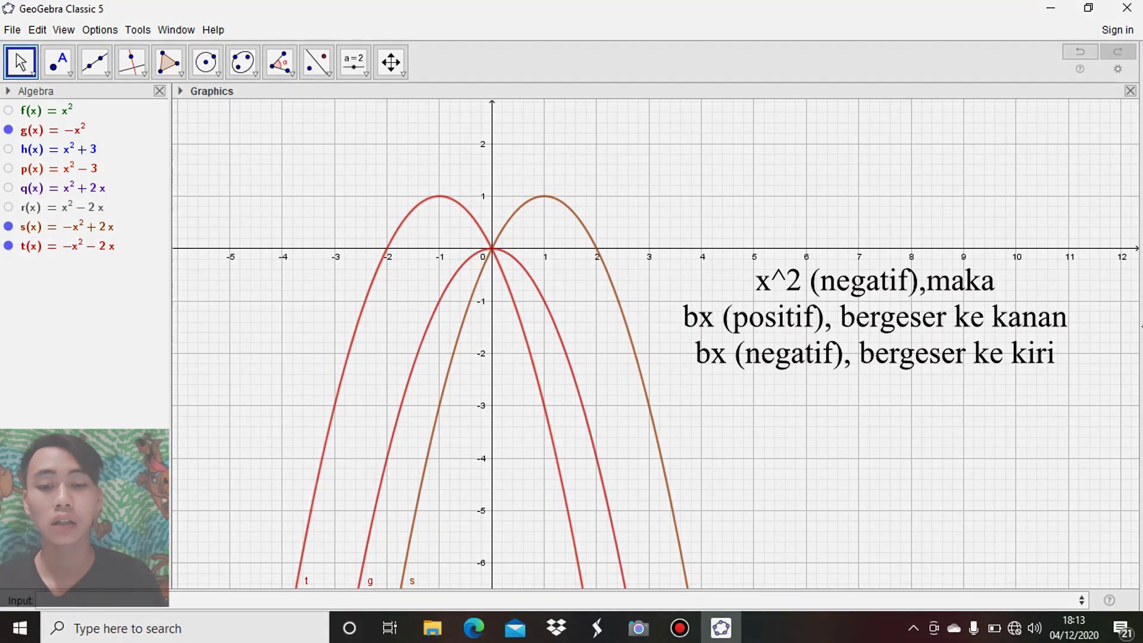